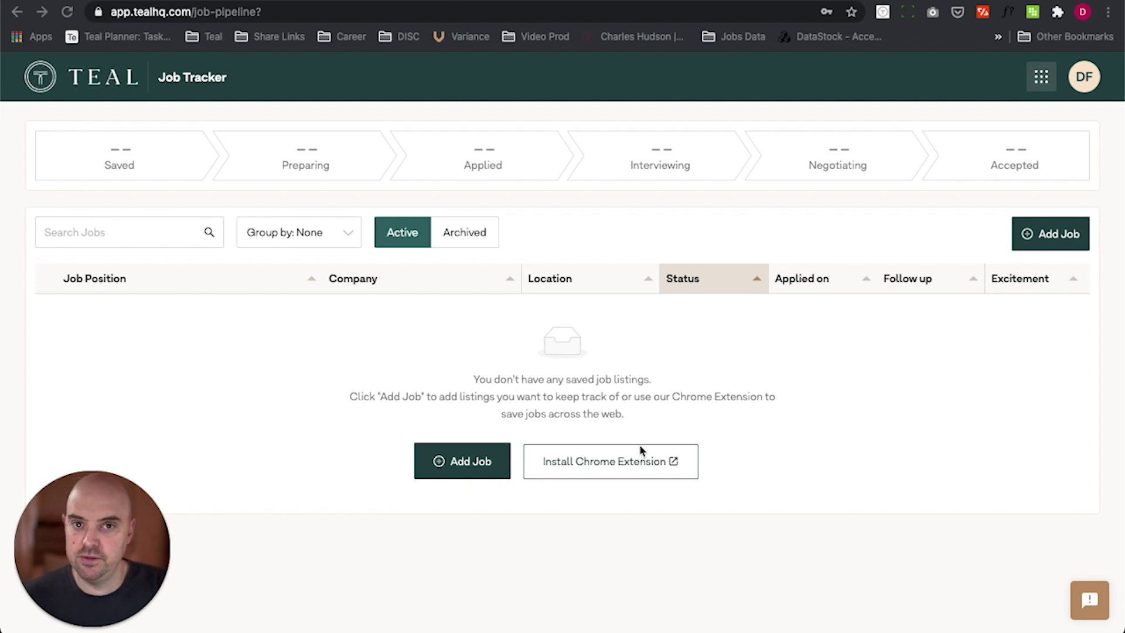
Step: Switch to the LinkedIn tab showing the senior product manager search results
click(363, 3)
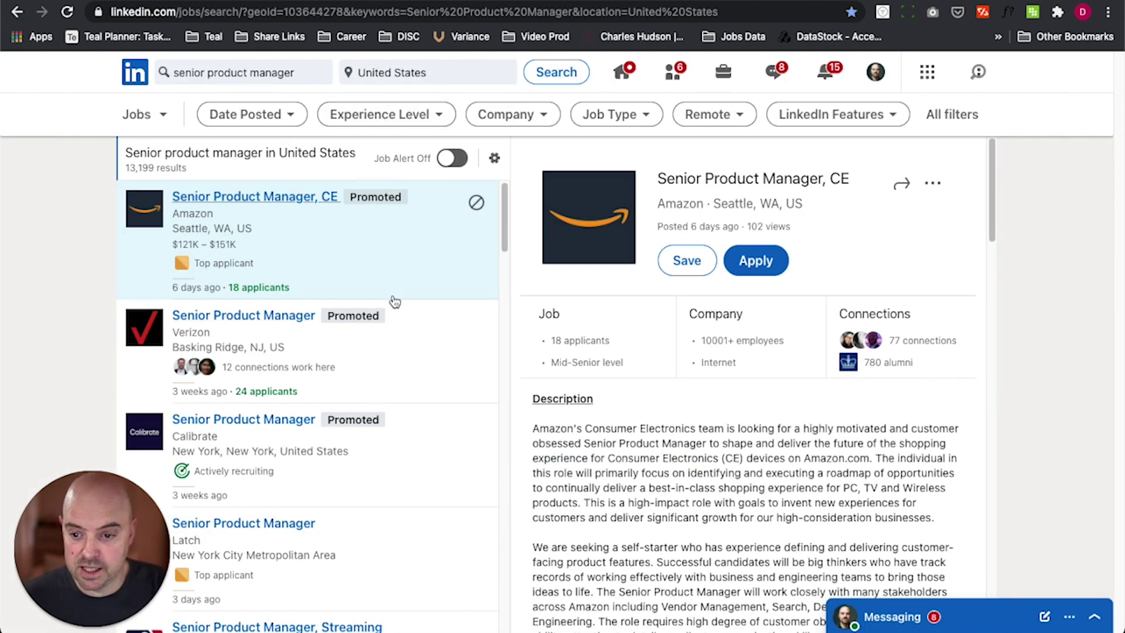
Step: Save Grubhub's Senior Product Manager posting in New York City to Teal with the extension
scroll(394, 302, down, 10)
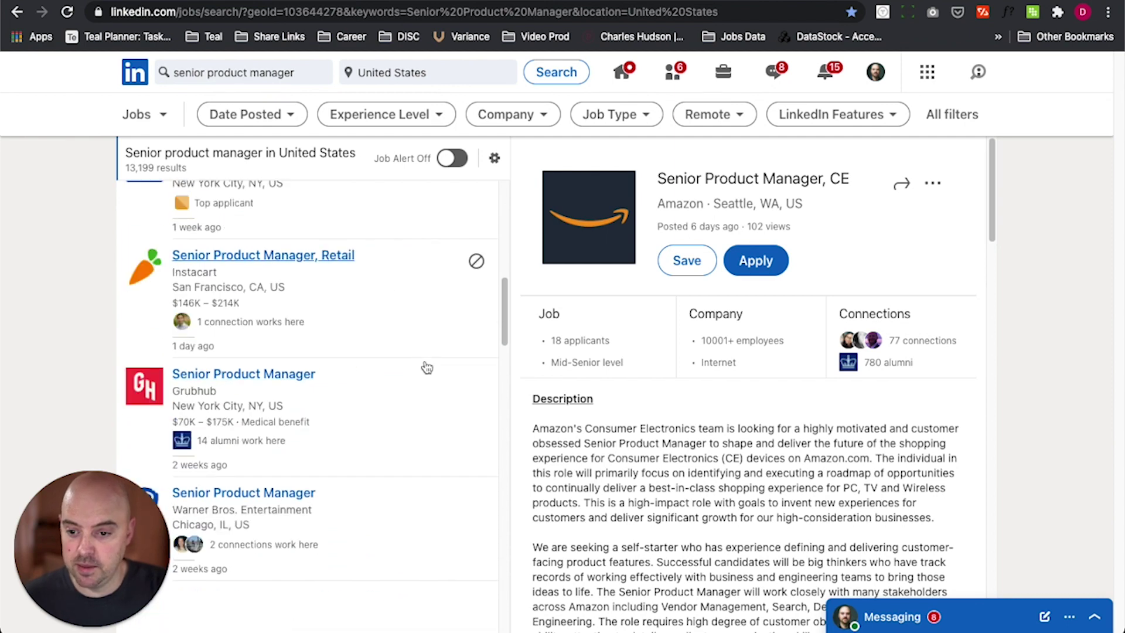
scroll(416, 361, down, 2)
click(389, 274)
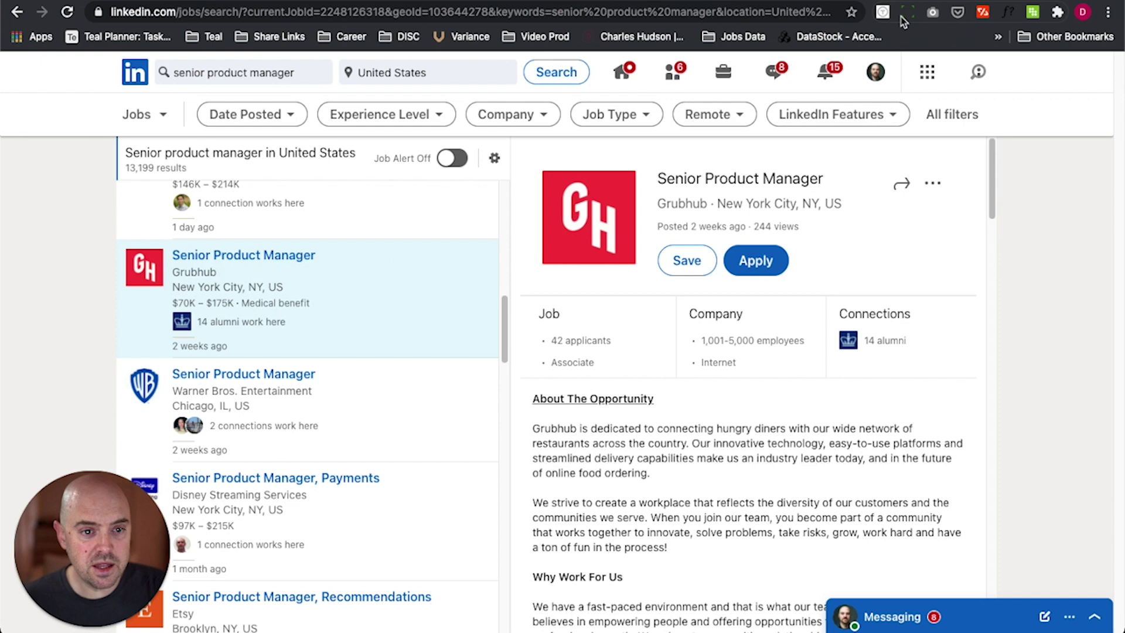
click(883, 13)
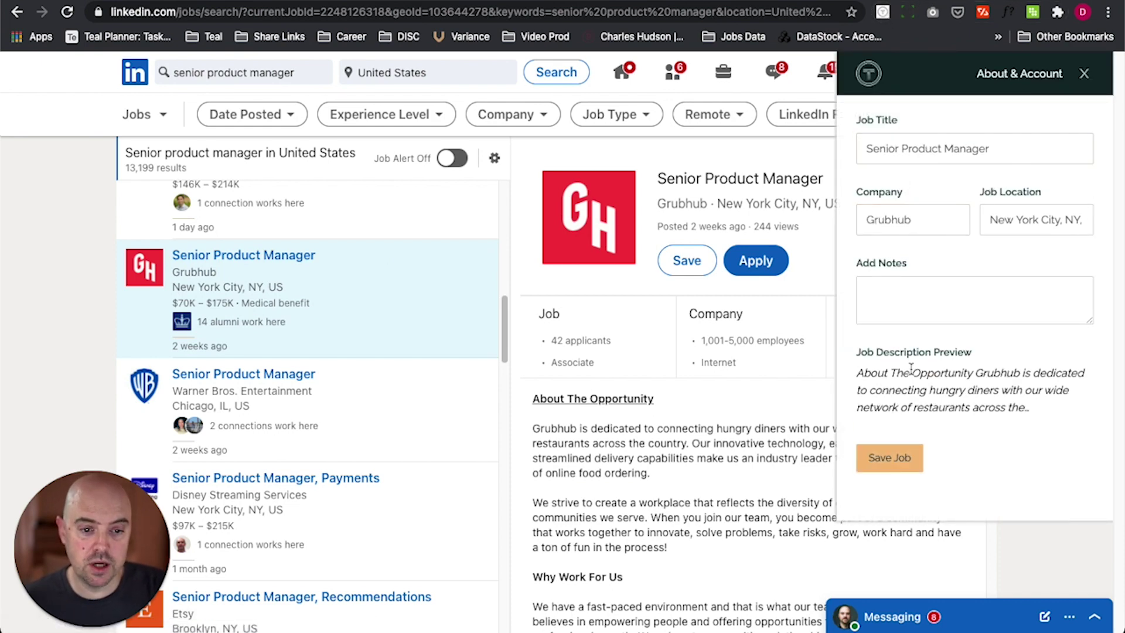
click(893, 460)
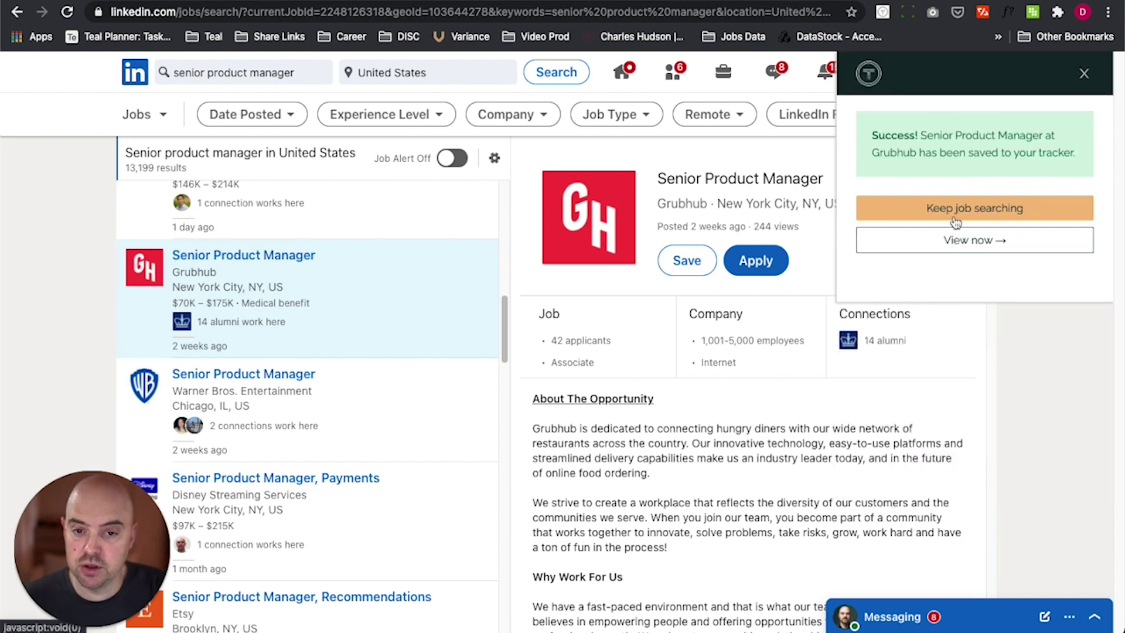
Step: Save Noom US's Senior Product Manager, International posting from Glassdoor to Teal
click(530, 2)
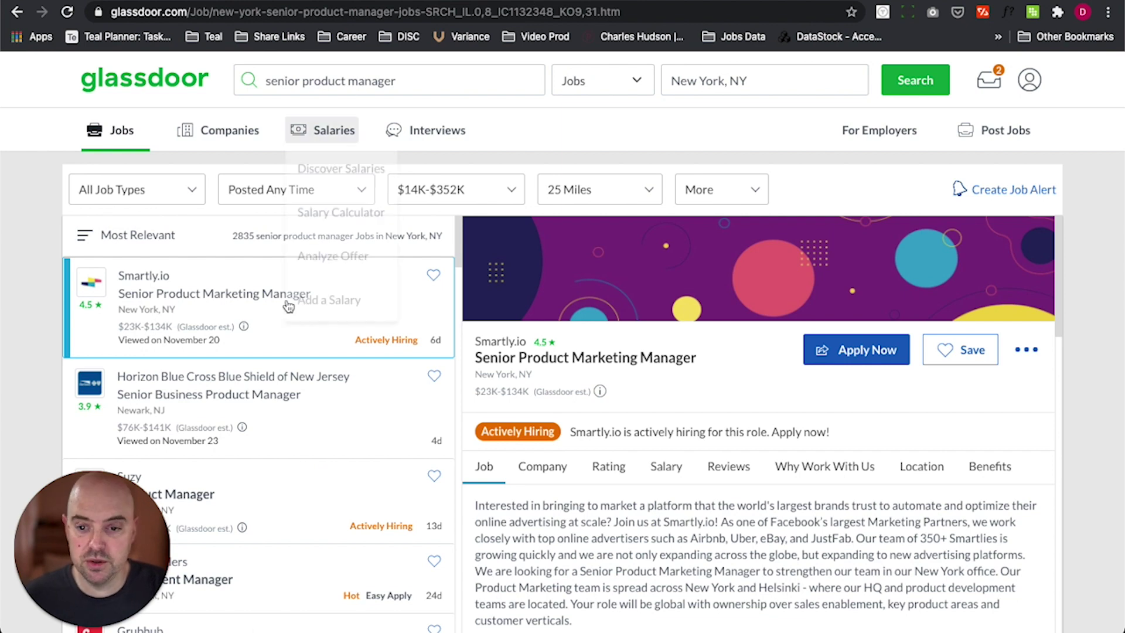
scroll(264, 389, down, 4)
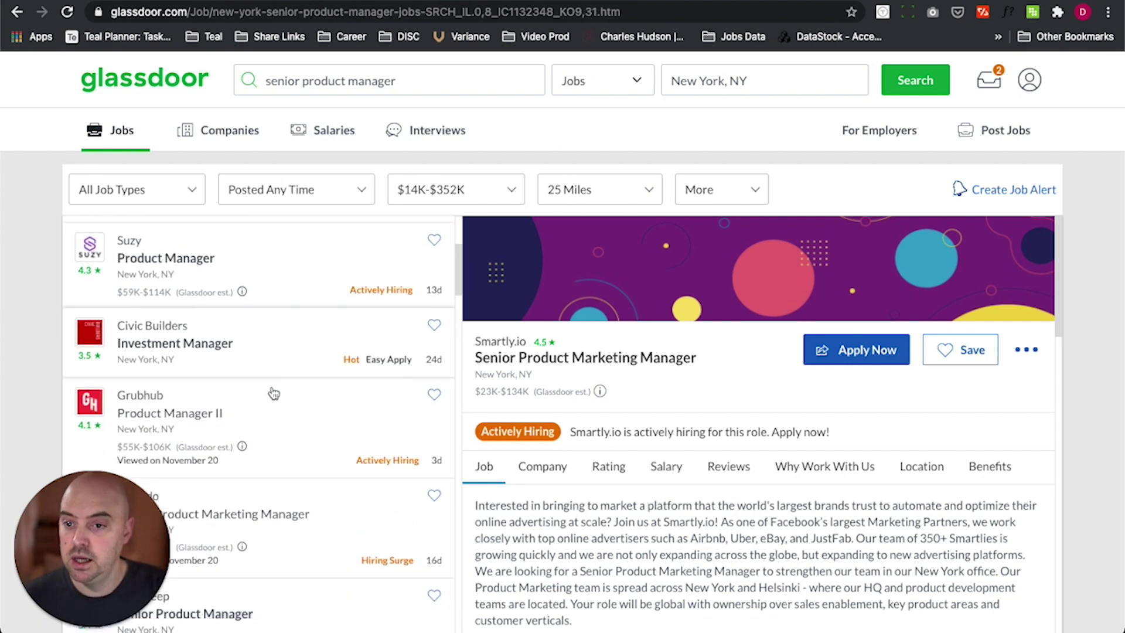
scroll(276, 393, down, 5)
scroll(280, 392, down, 3)
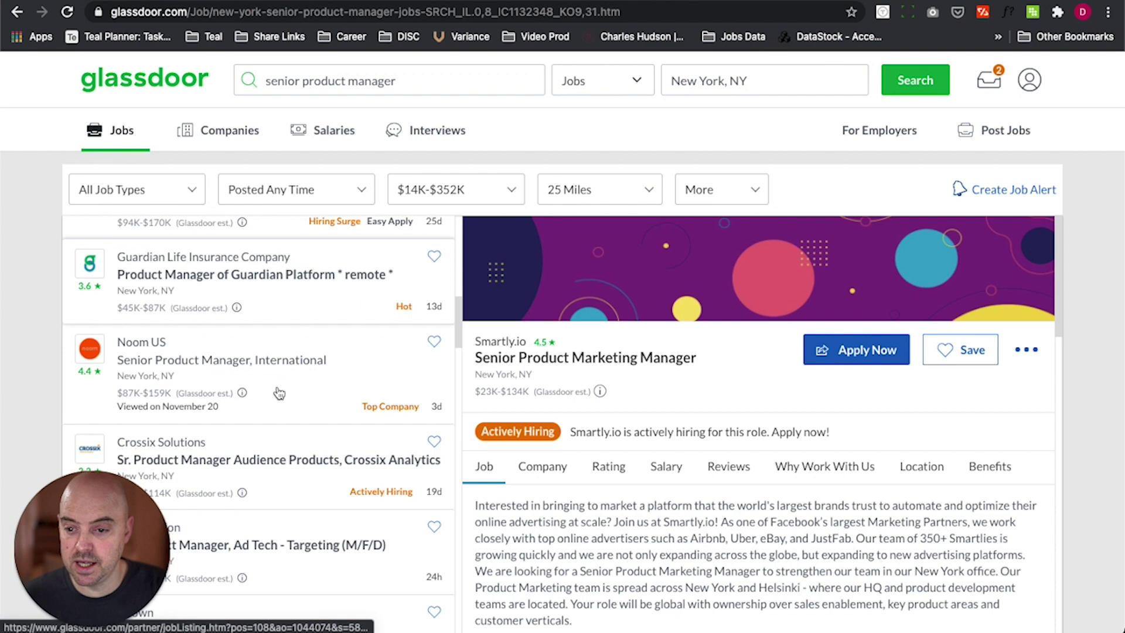
click(376, 328)
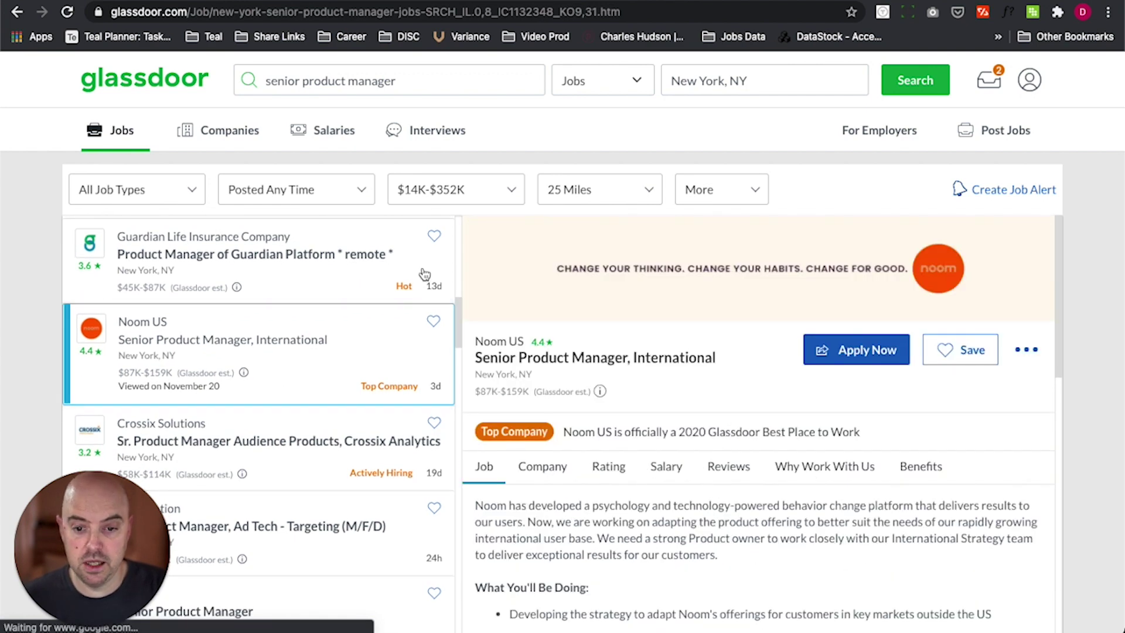
click(883, 13)
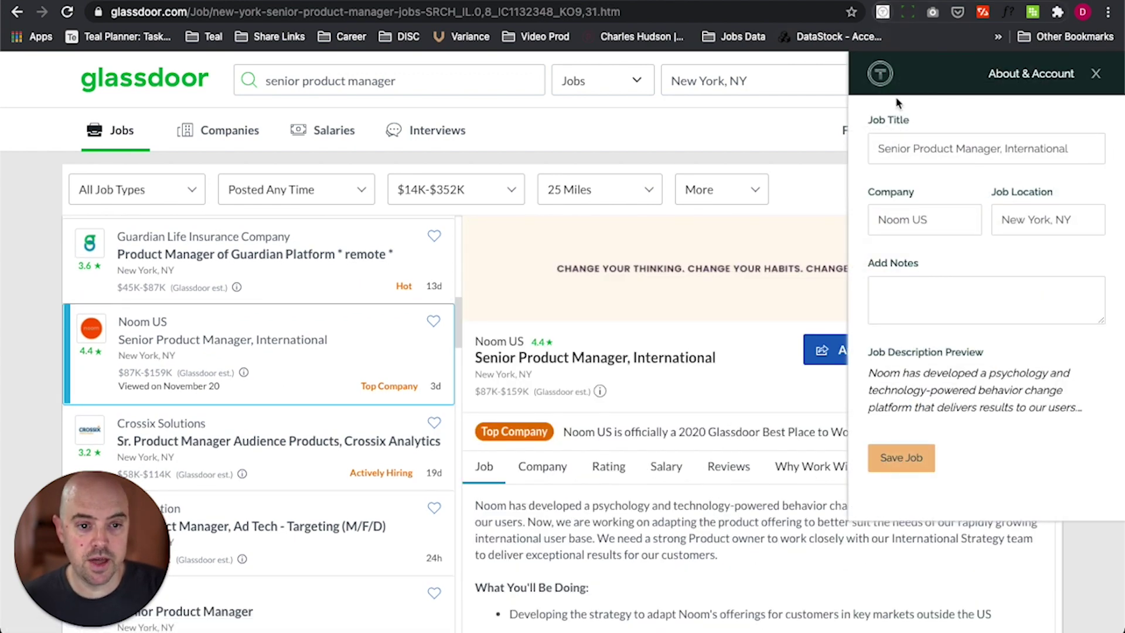
click(897, 476)
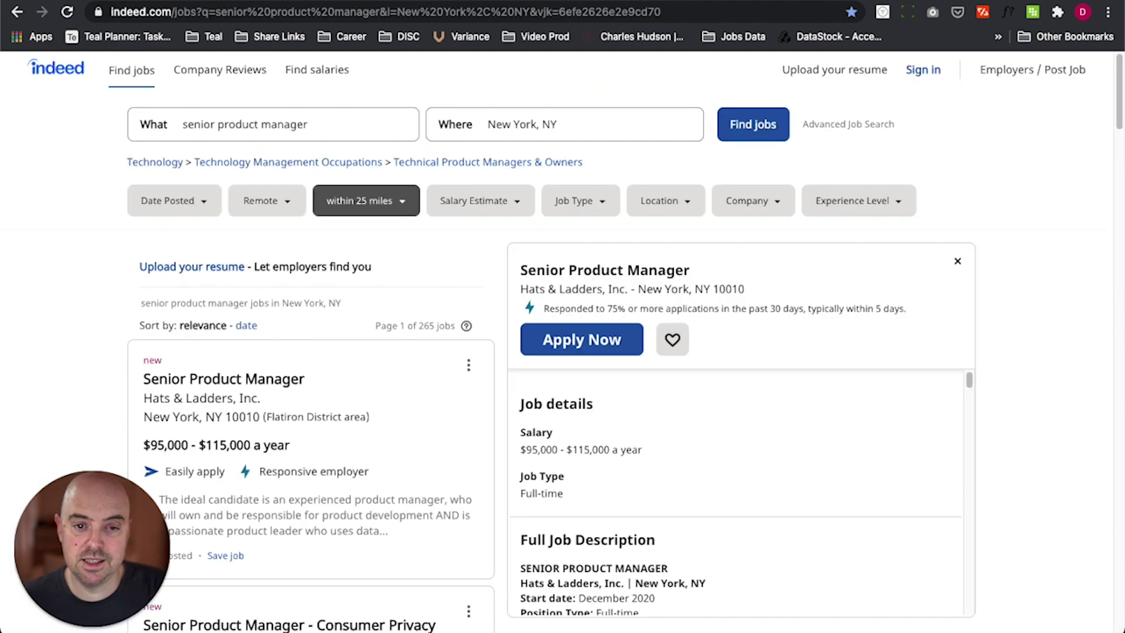
Step: Save Twitter's Senior Product Manager - Consumer Privacy posting from Indeed to Teal
scroll(409, 343, down, 5)
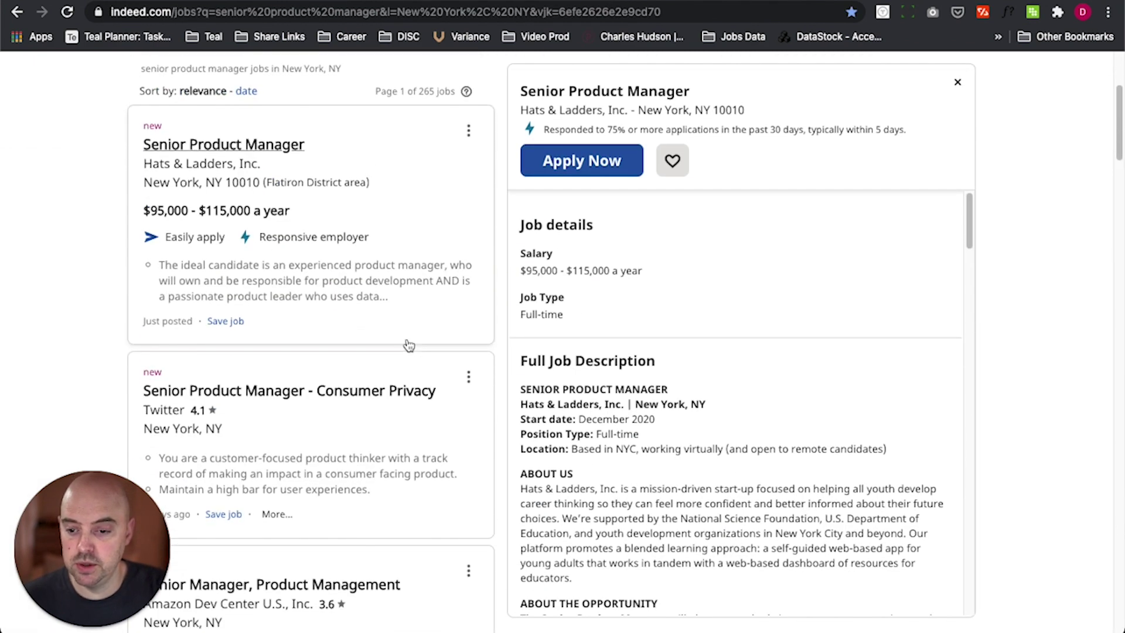
click(404, 411)
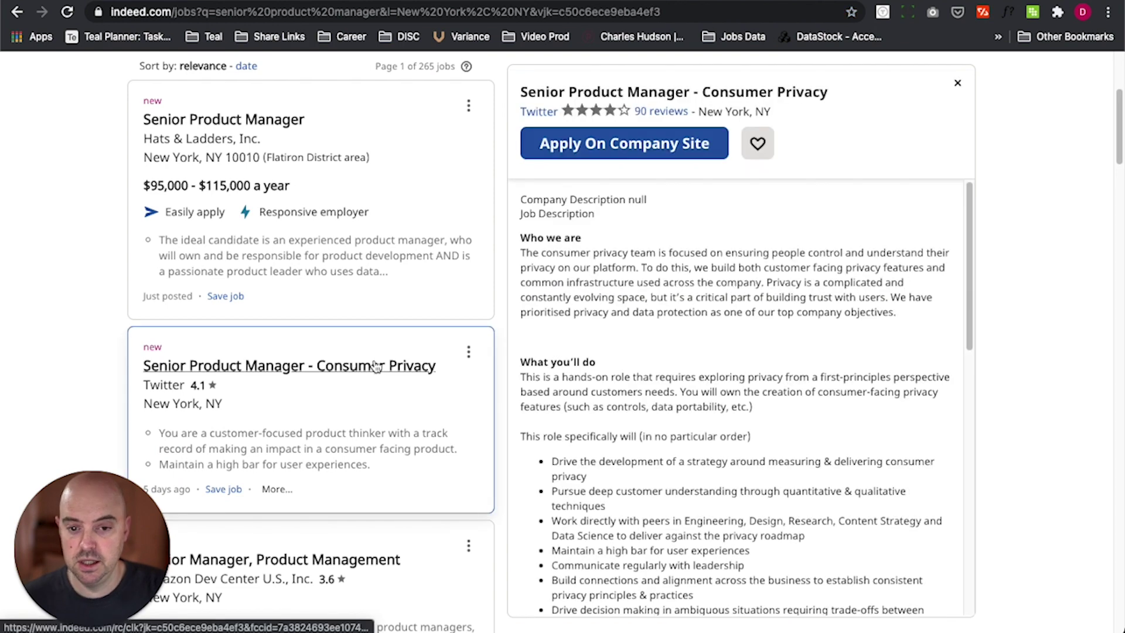
click(881, 12)
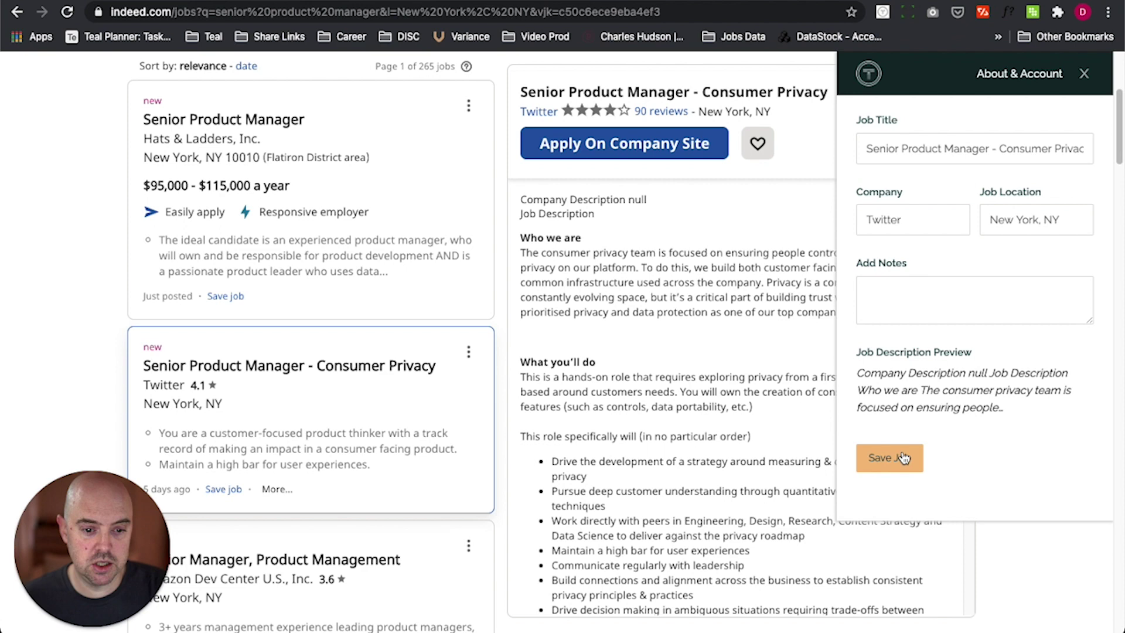
click(903, 458)
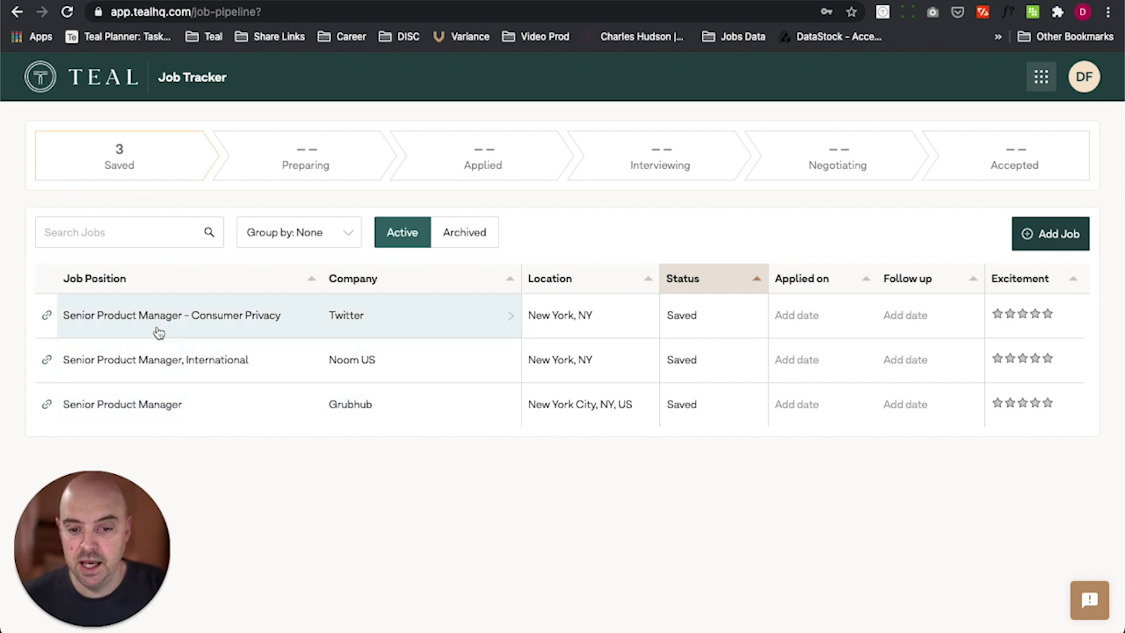
Step: Rate the Twitter Consumer Privacy job's excitement at five stars and read through its description
click(254, 326)
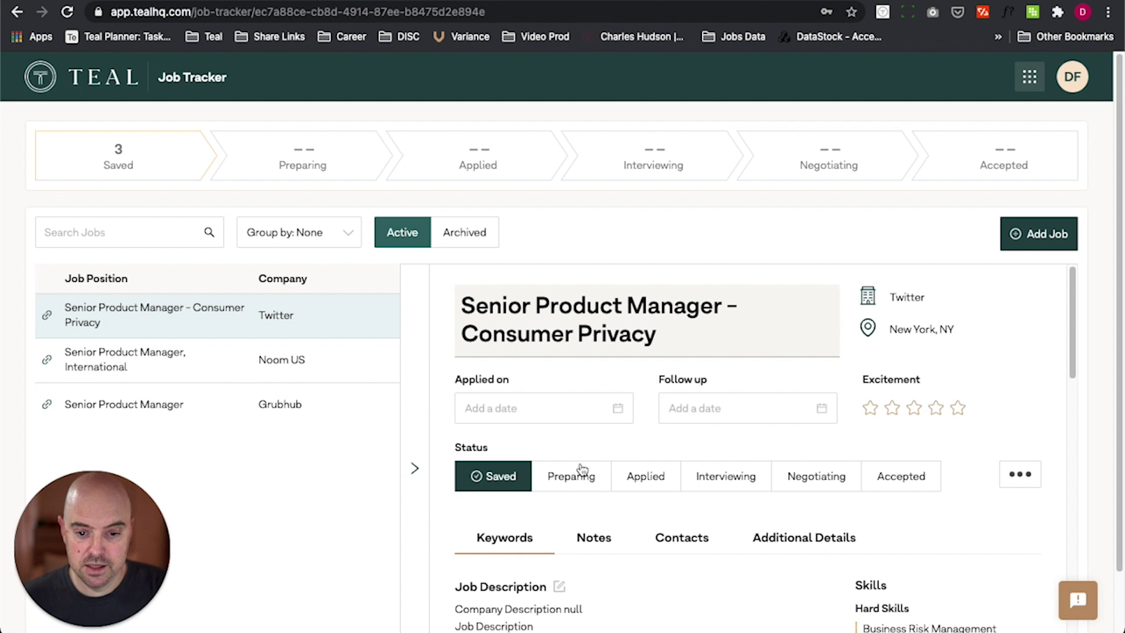
click(957, 408)
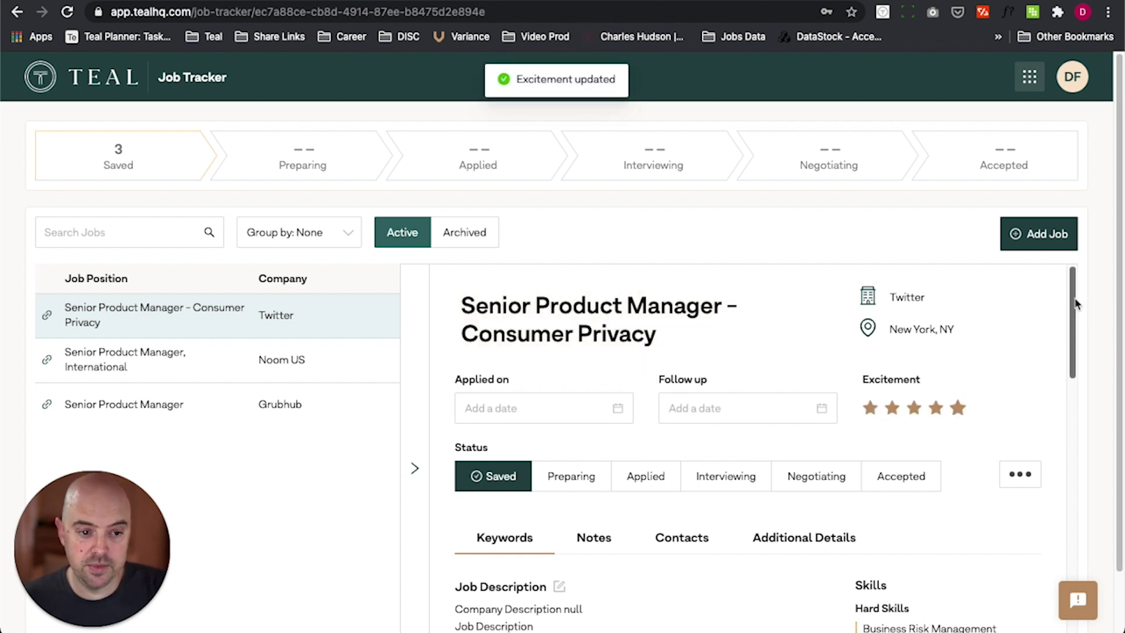
scroll(1064, 328, down, 4)
scroll(1061, 376, down, 1)
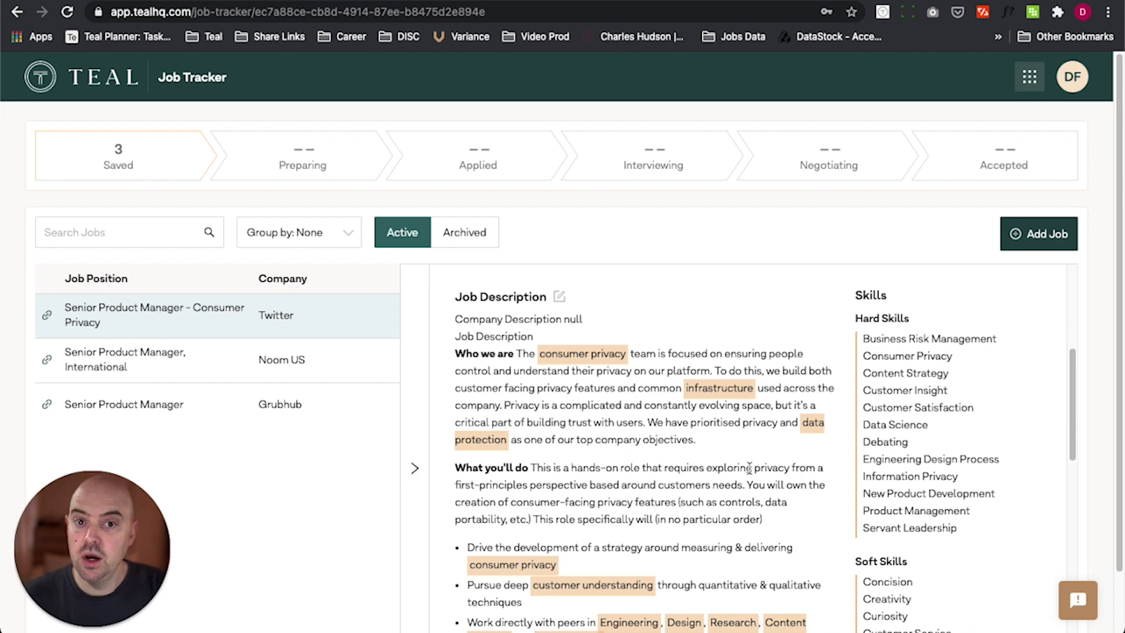
scroll(762, 472, down, 1)
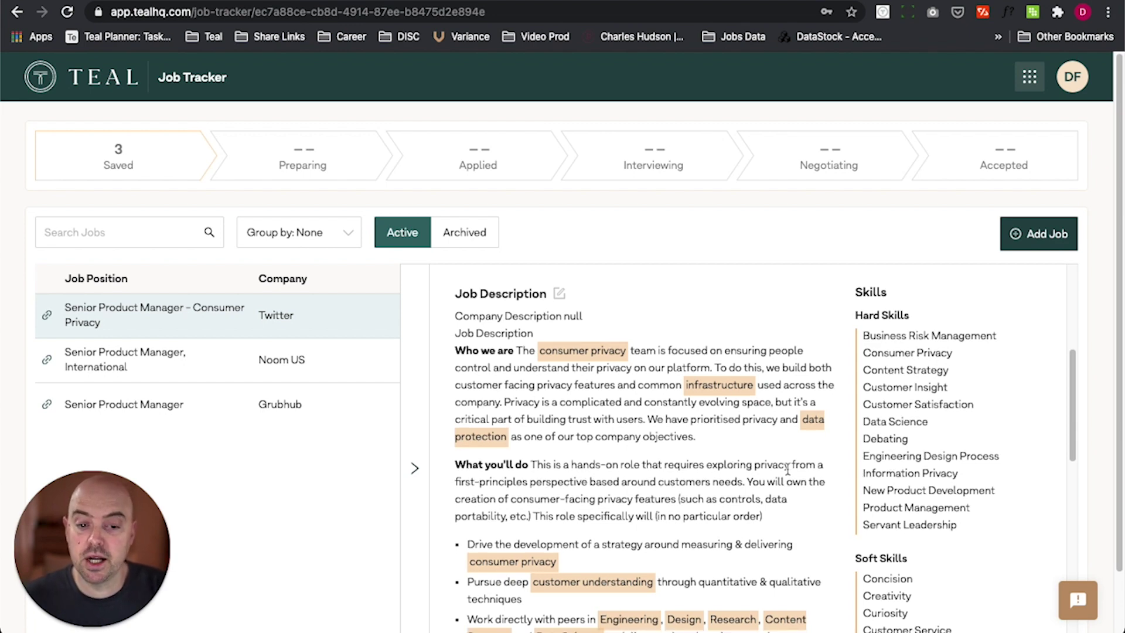
drag(1077, 389, 1056, 284)
Step: Look over the Noom US and Grubhub job details, then return to the Twitter job
click(206, 378)
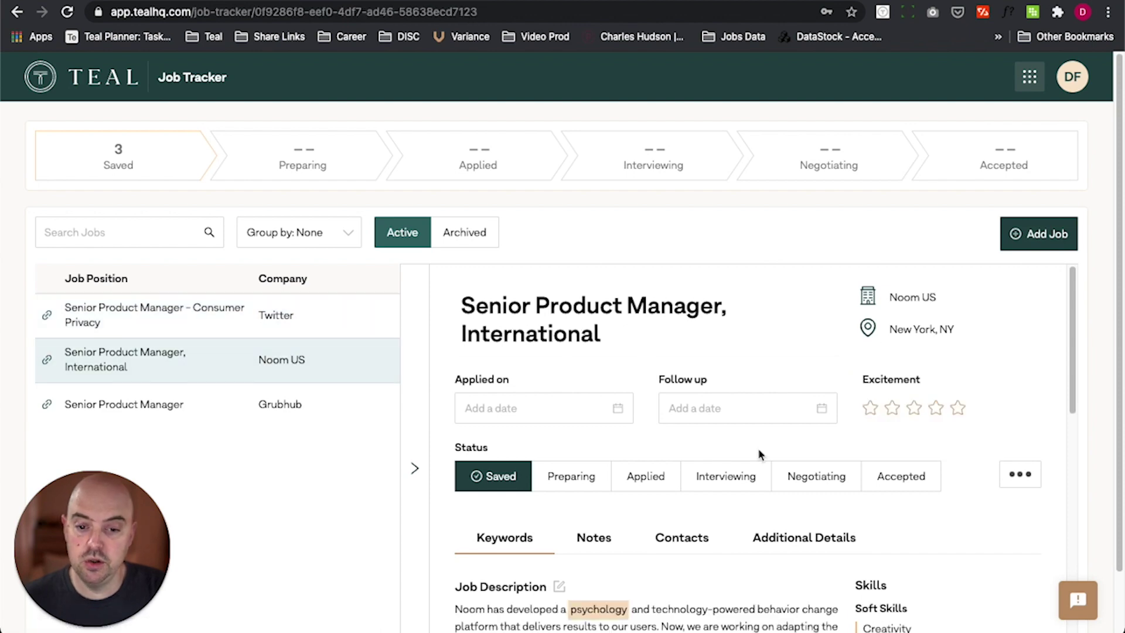
scroll(759, 451, down, 4)
click(182, 404)
scroll(680, 457, down, 3)
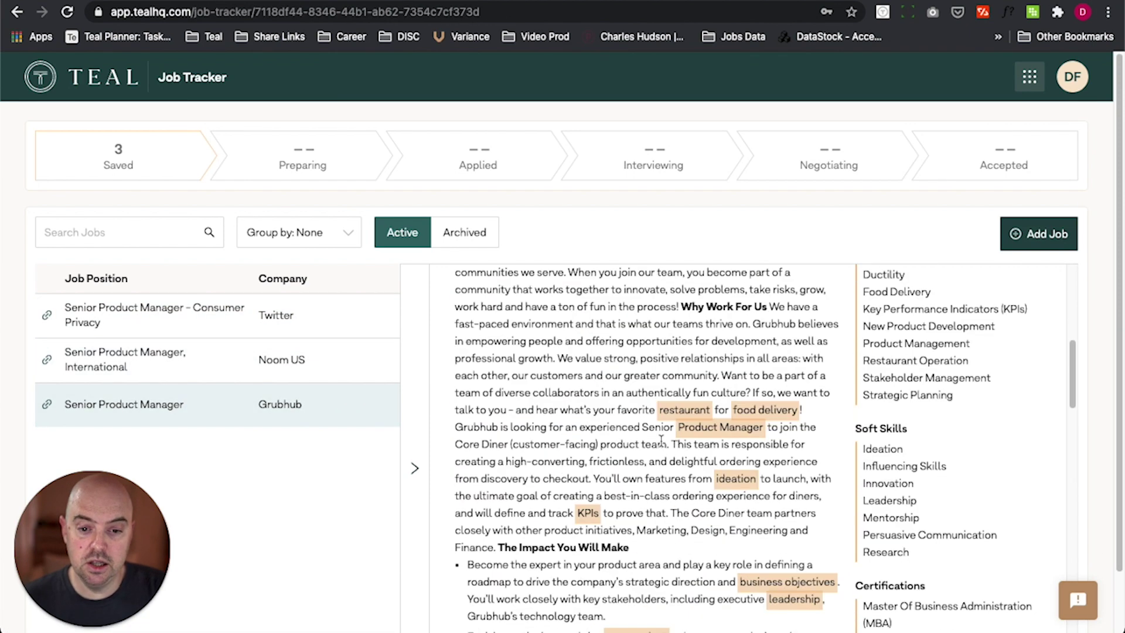
scroll(680, 457, up, 7)
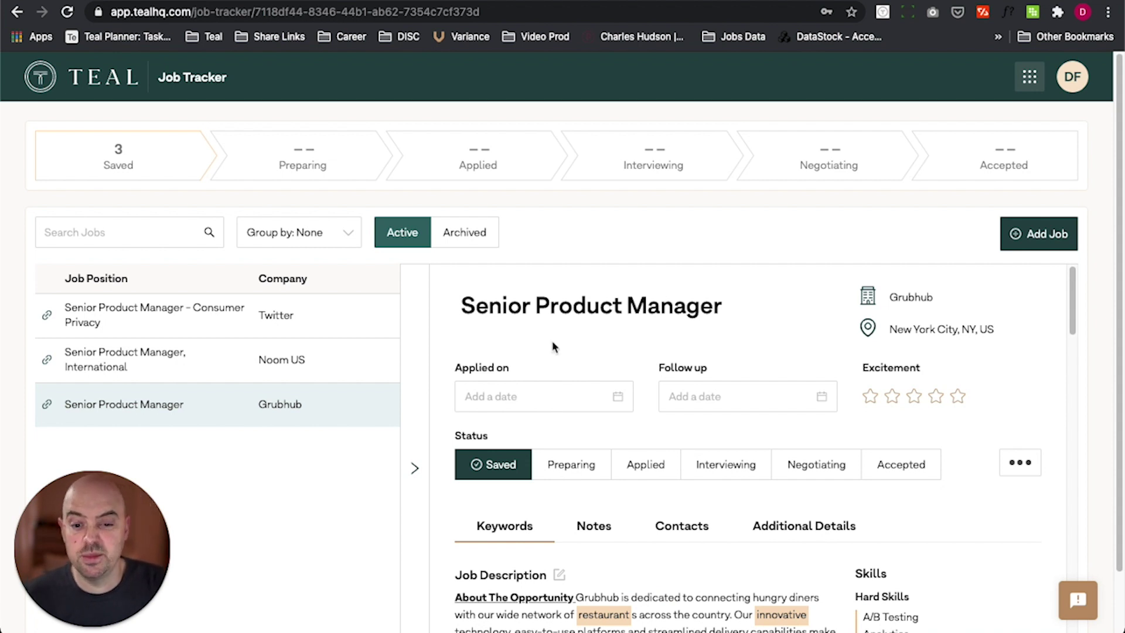
click(240, 322)
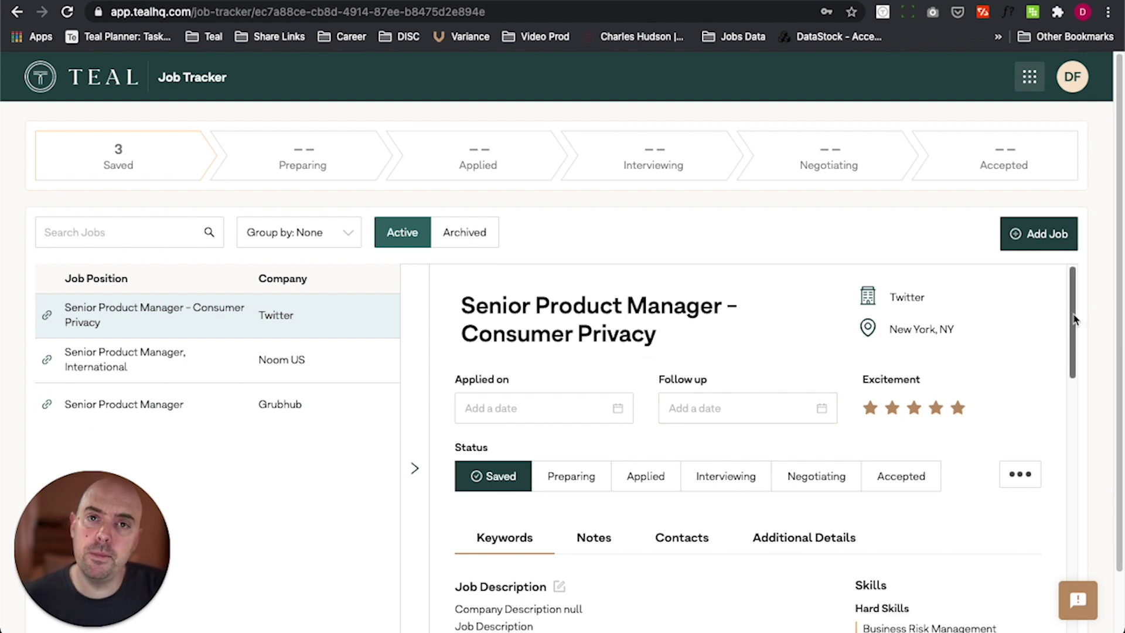
Step: Move the Twitter job through Preparing to the Applied status
scroll(1075, 319, down, 3)
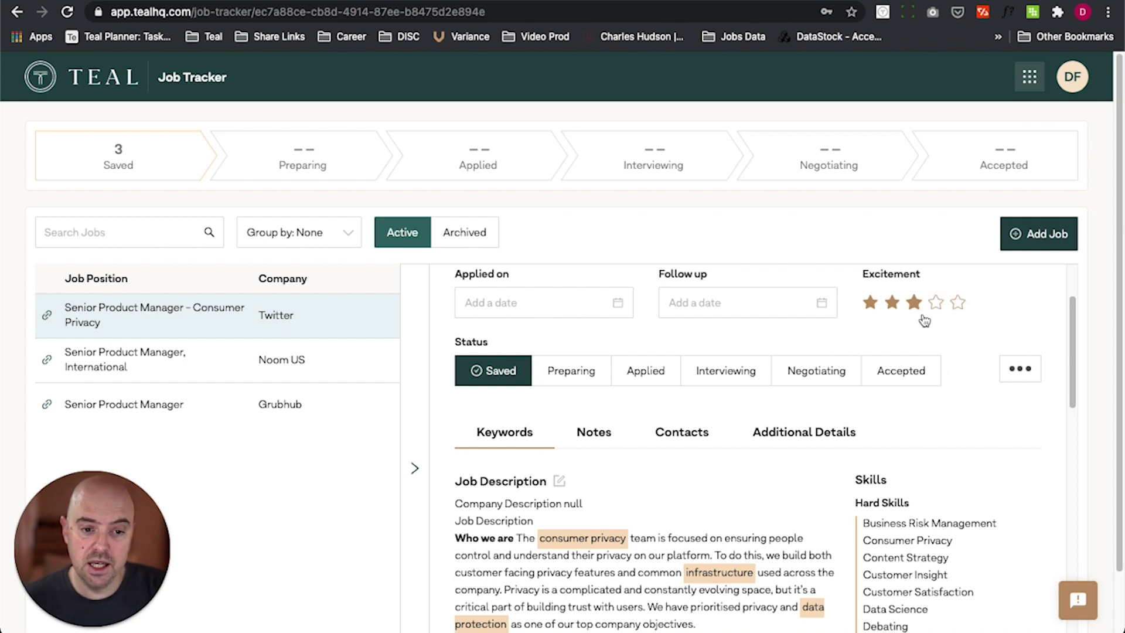
click(574, 378)
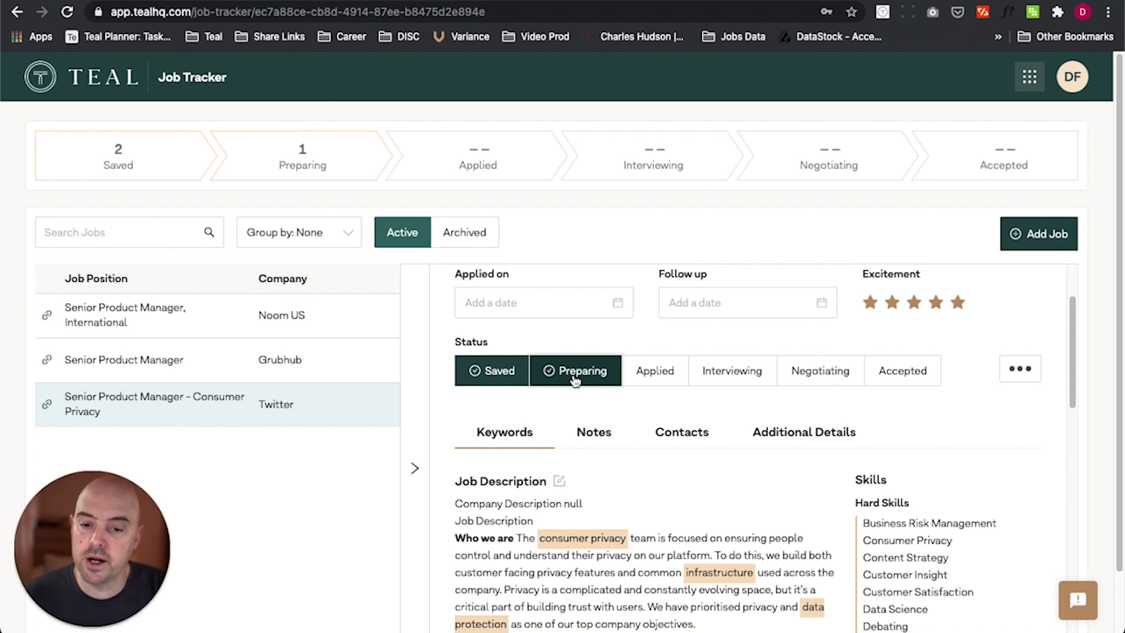
scroll(643, 506, down, 5)
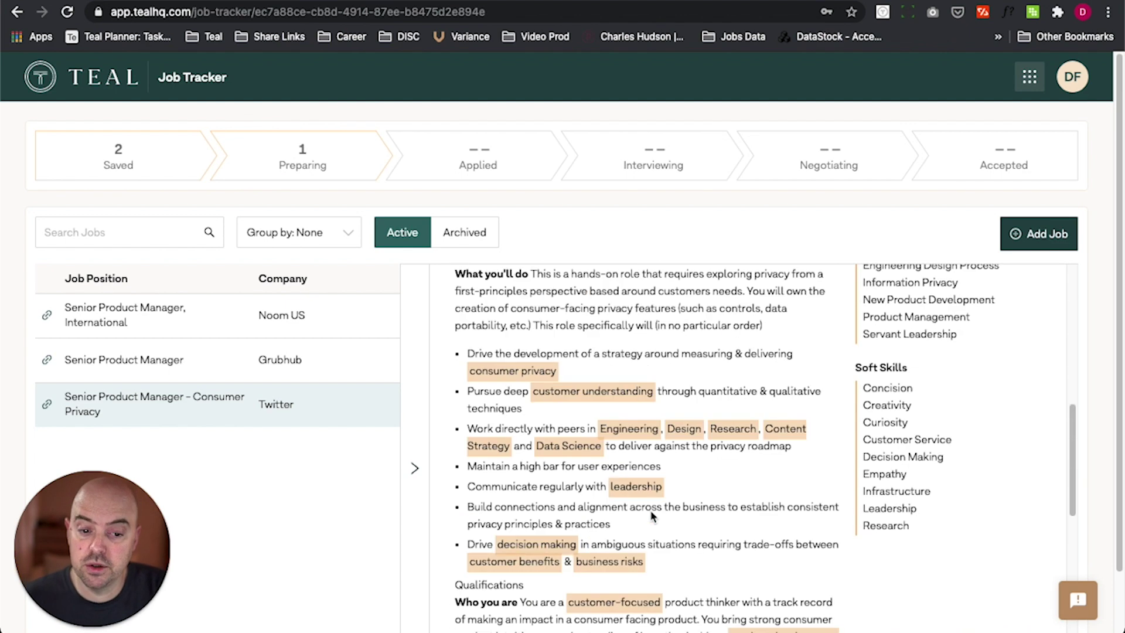
scroll(647, 504, up, 8)
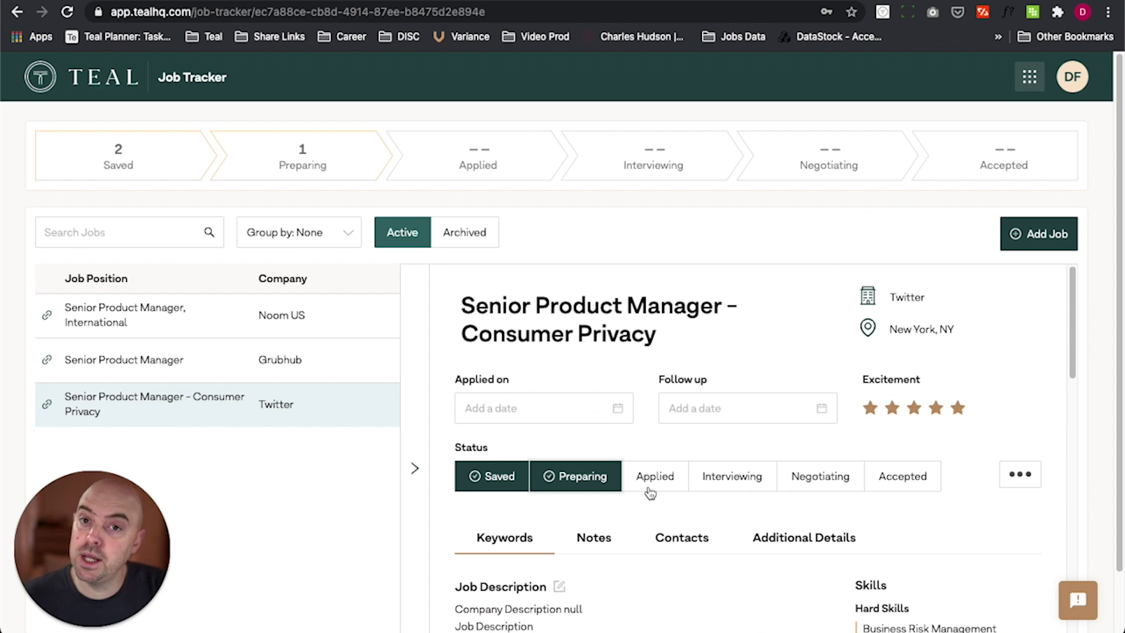
click(656, 488)
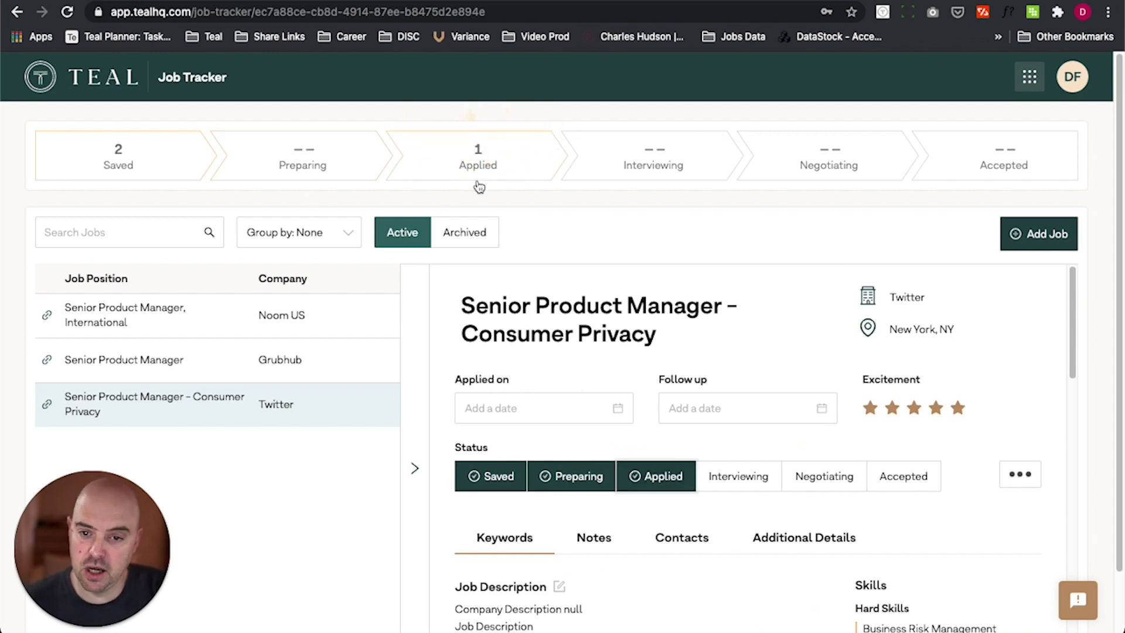
scroll(770, 433, down, 4)
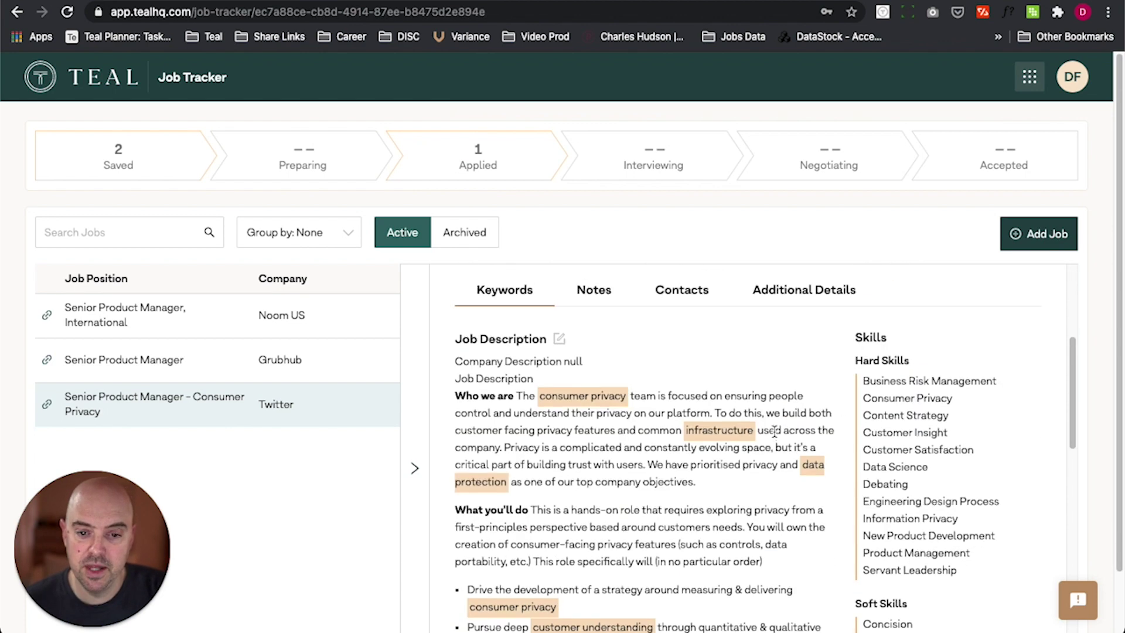
scroll(774, 432, up, 2)
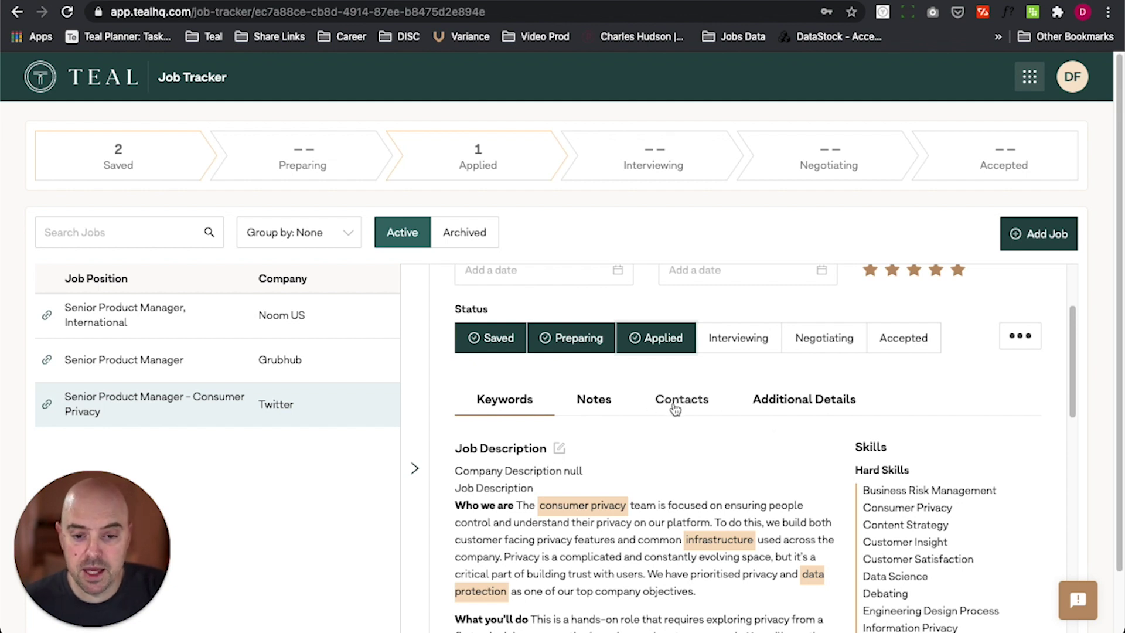
Step: Cancel a started notes edit on the Twitter job and set its status to Interviewing
click(616, 410)
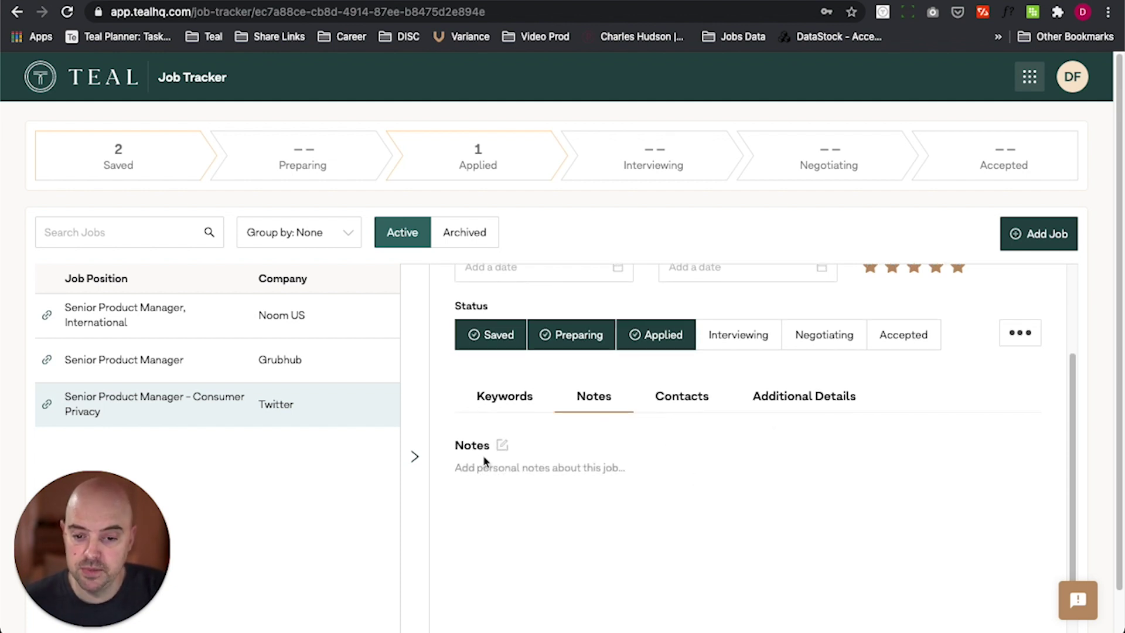
click(500, 447)
scroll(554, 462, down, 2)
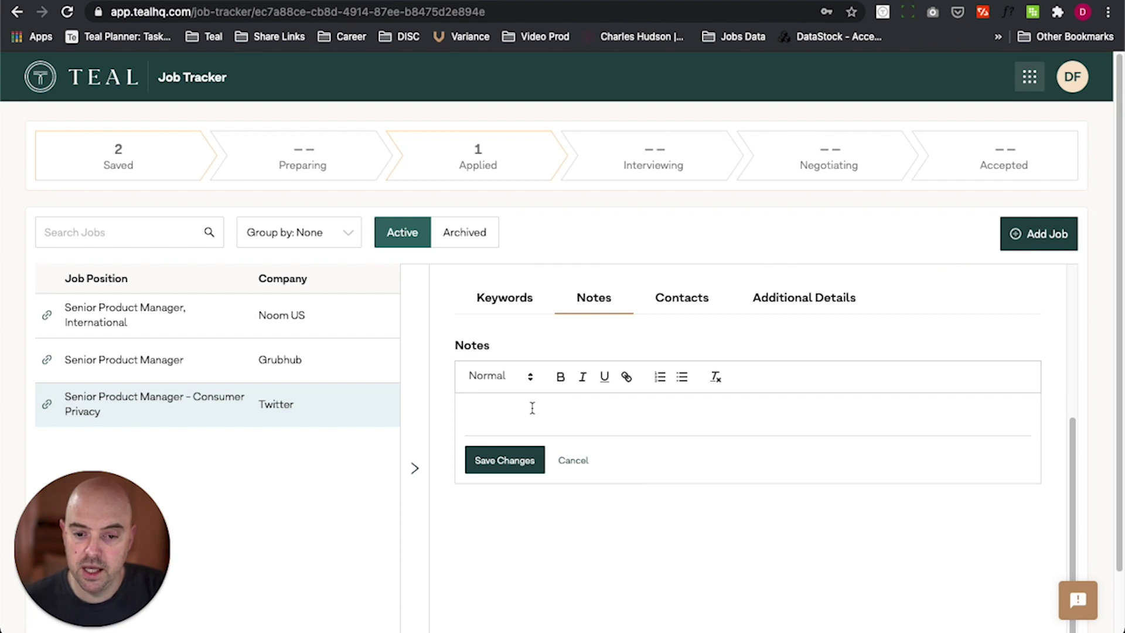
click(673, 379)
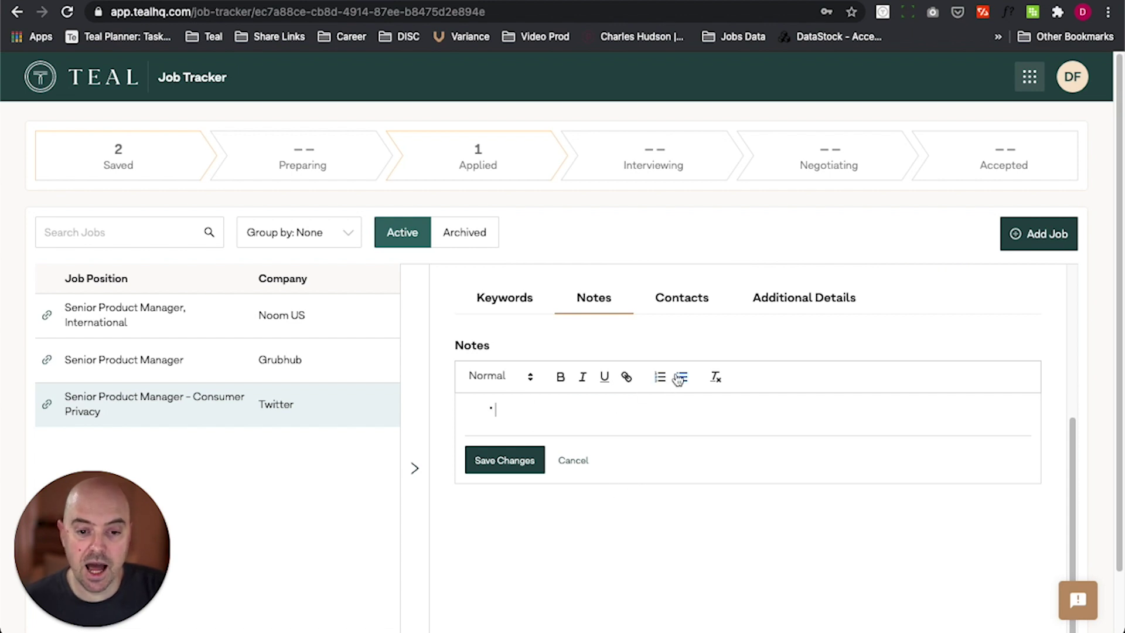
click(572, 463)
scroll(623, 405, up, 4)
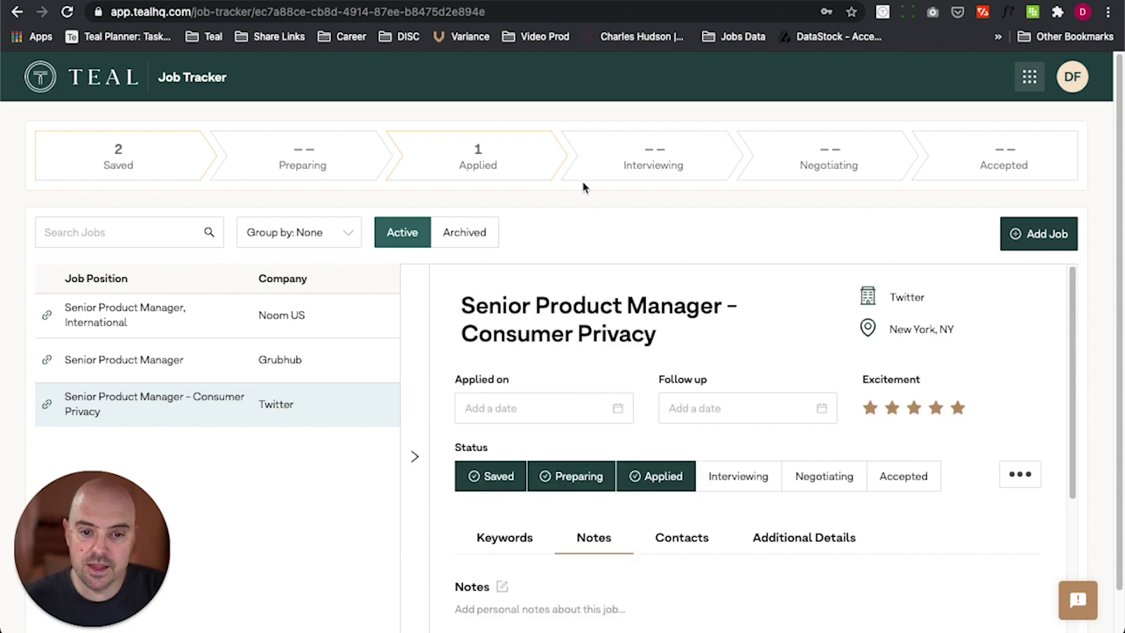
click(741, 471)
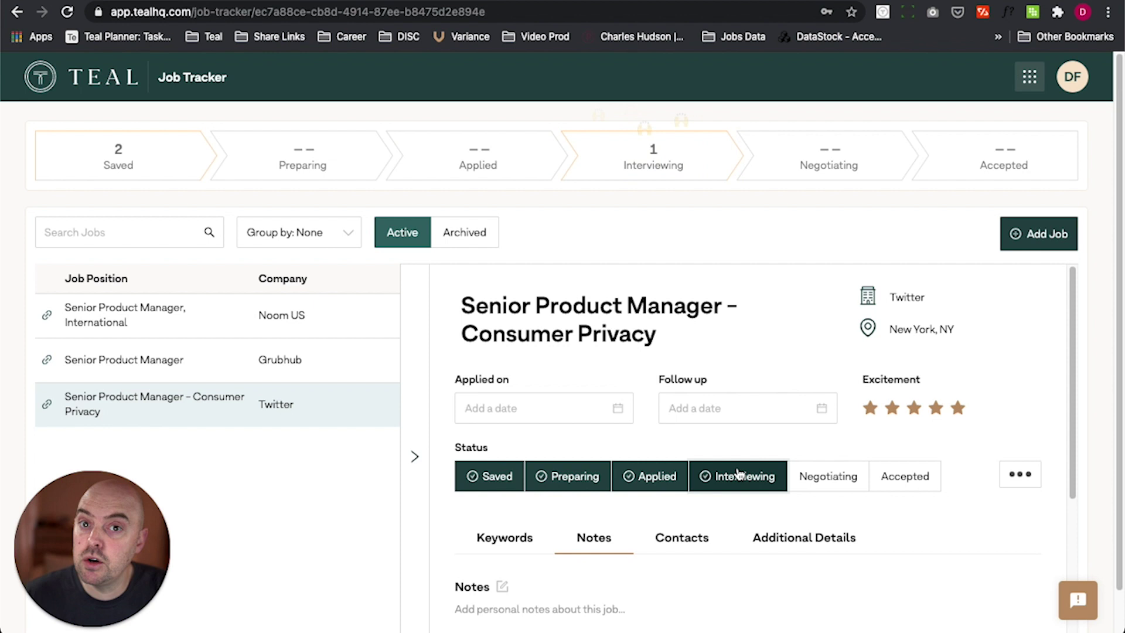
scroll(738, 472, down, 1)
Step: Add a contact to the Twitter job with the person's first and last name, and save it
click(689, 516)
scroll(768, 503, down, 3)
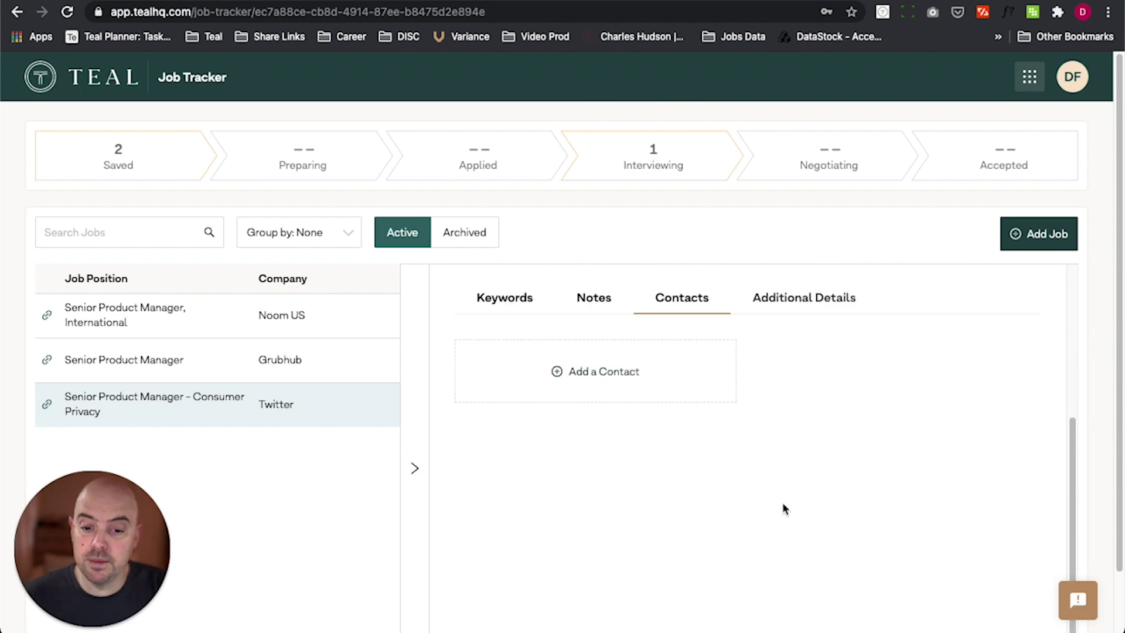
click(612, 384)
click(605, 369)
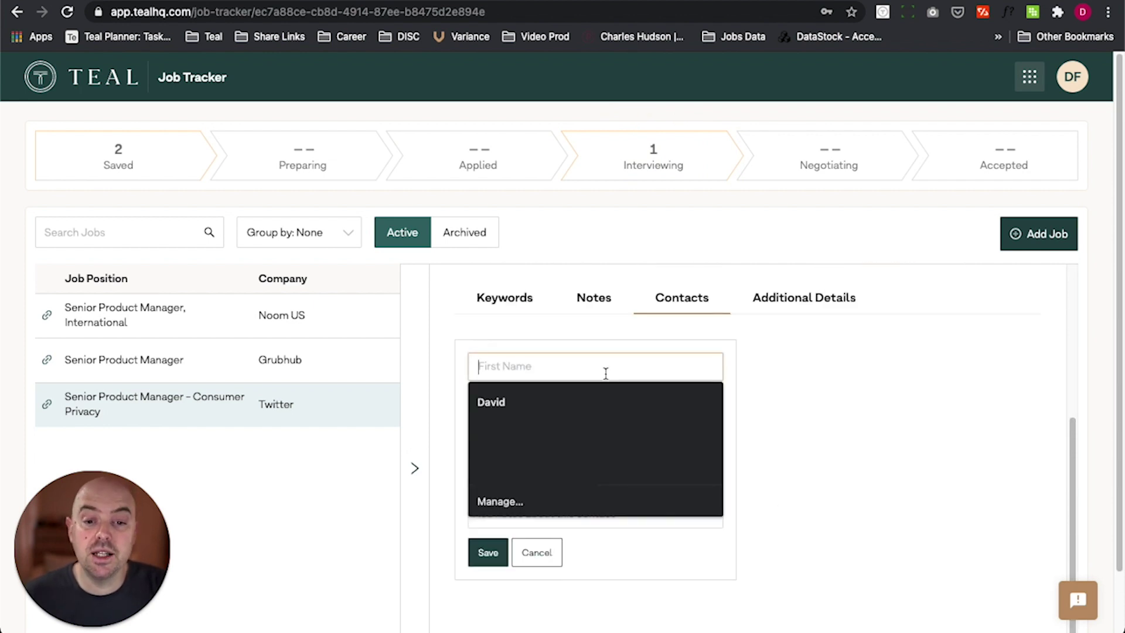
text(STeej)
key(BackSpace)
key(BackSpace)
key(BackSpace)
key(BackSpace)
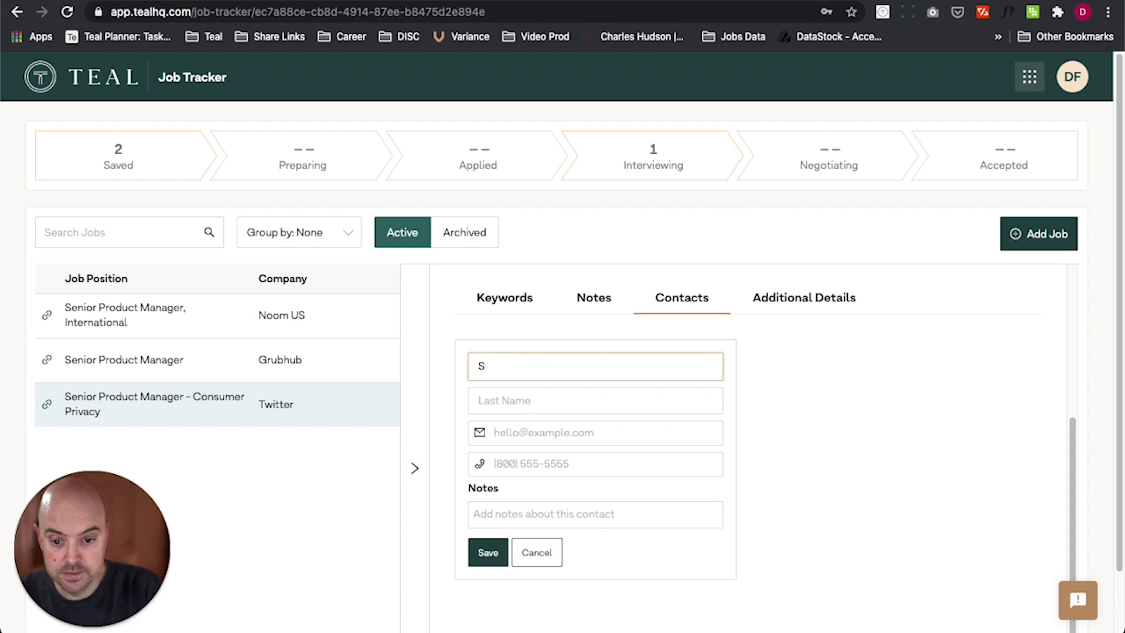
key(Tab)
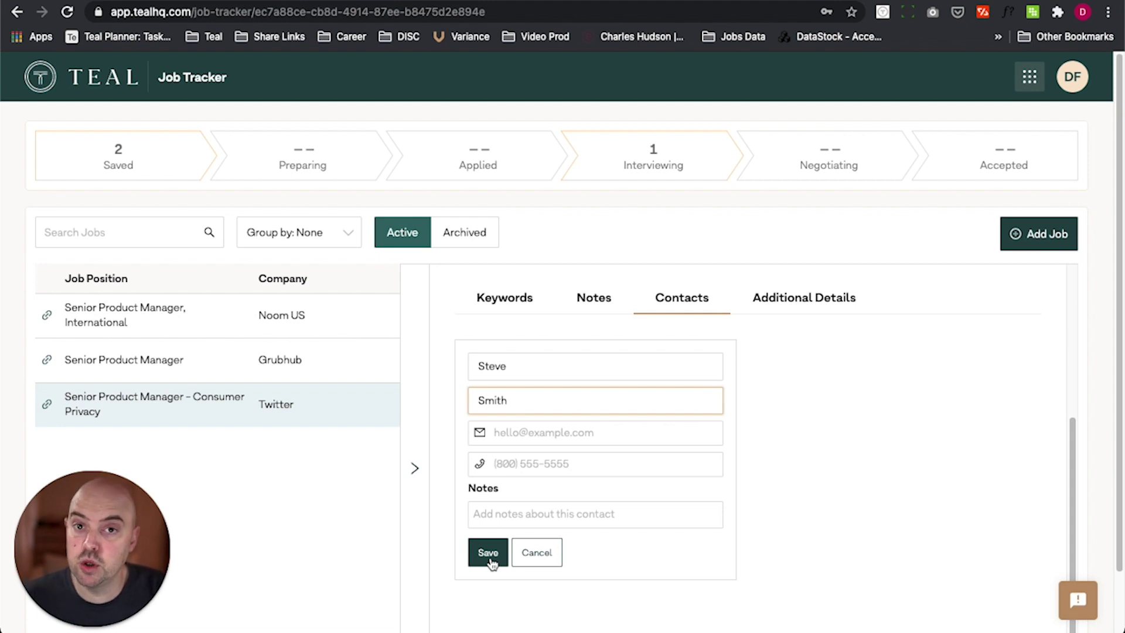
click(509, 522)
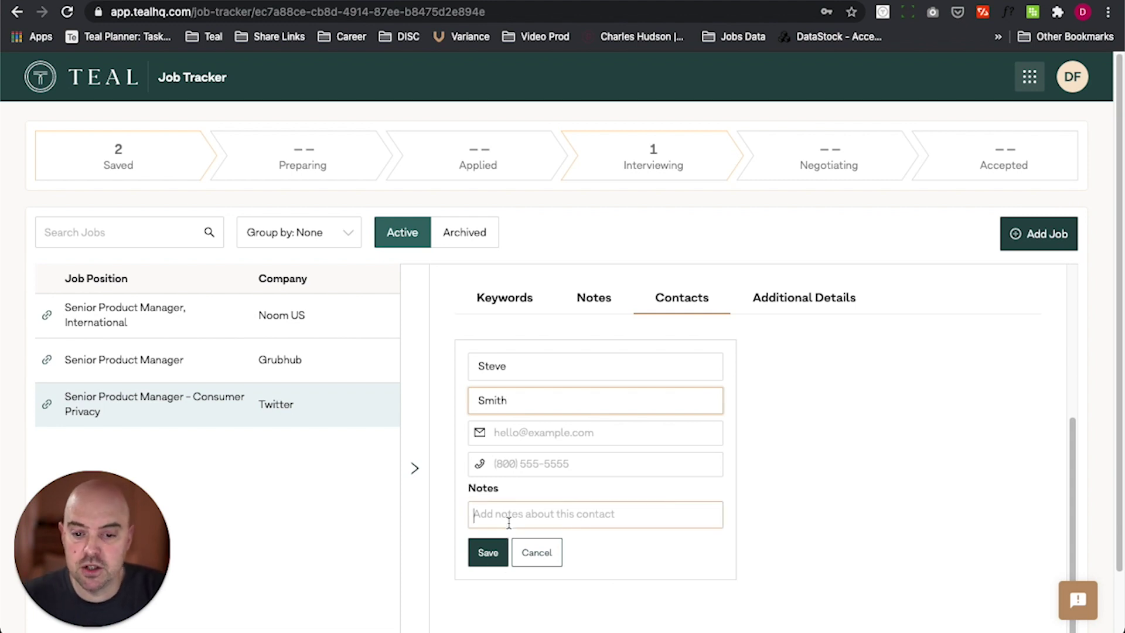
click(497, 552)
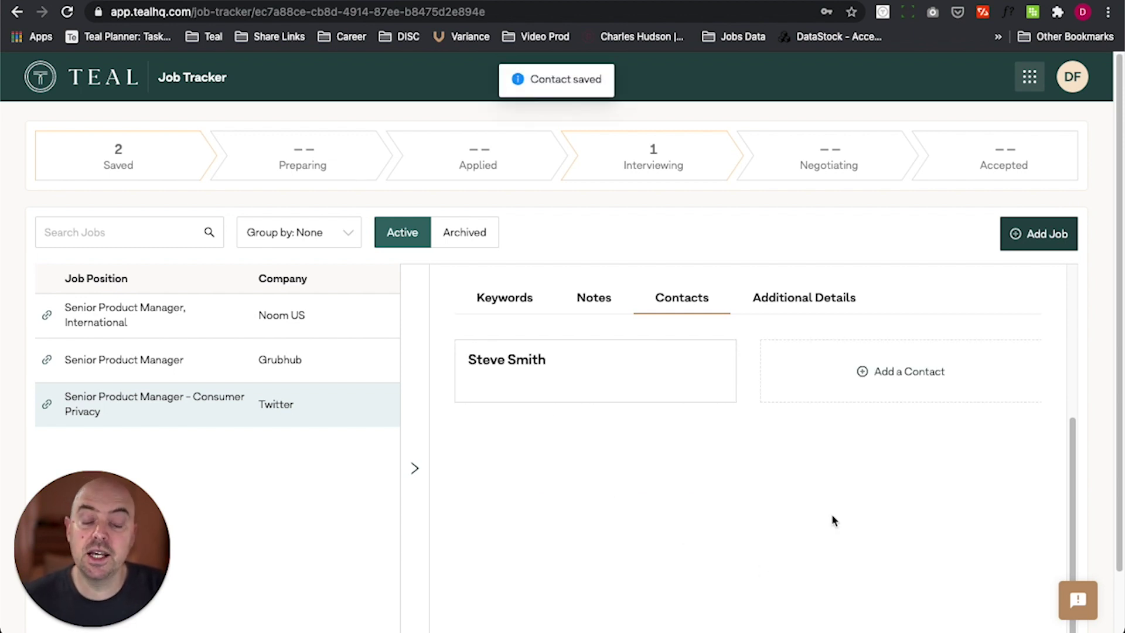
Step: Show additional details with the job posting URL, then switch to the Grubhub job's LinkedIn link
click(798, 310)
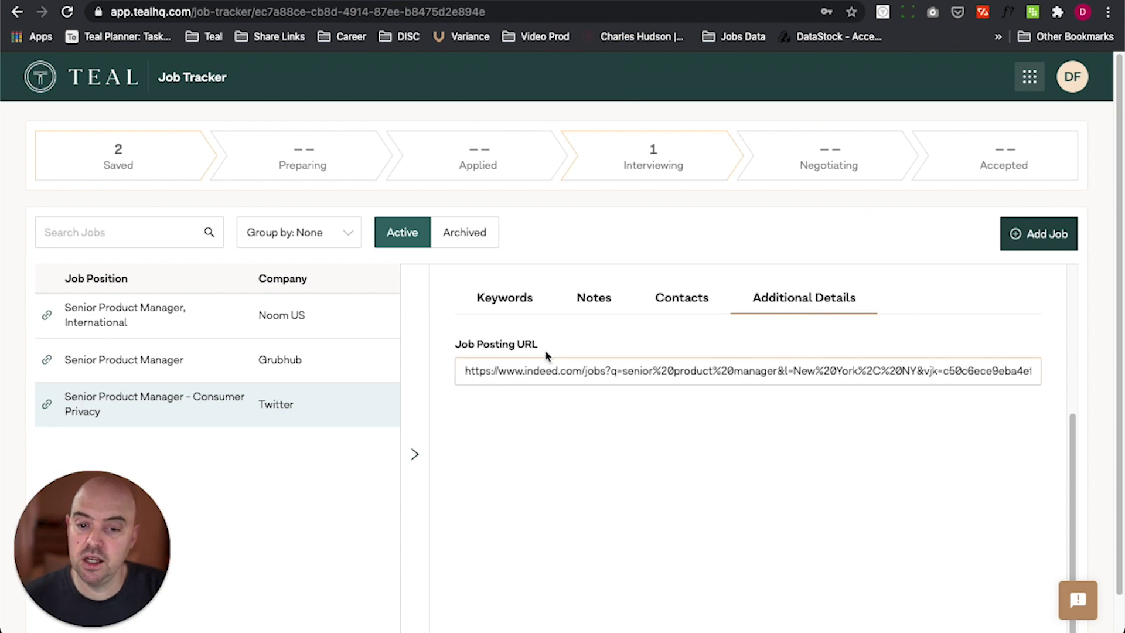
triple_click(587, 375)
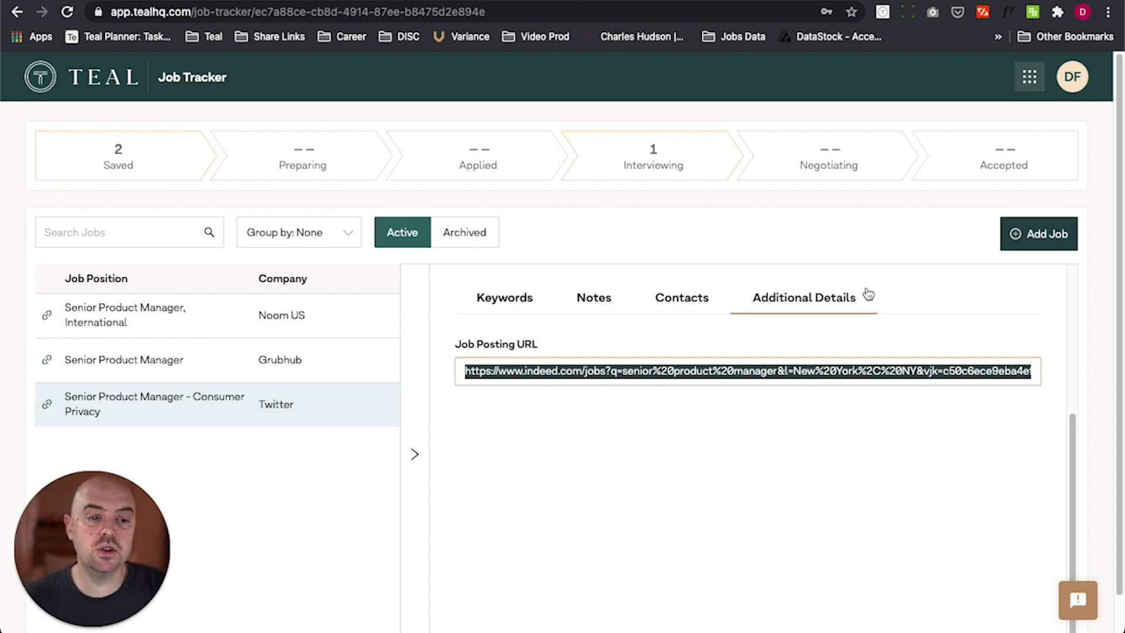
click(171, 375)
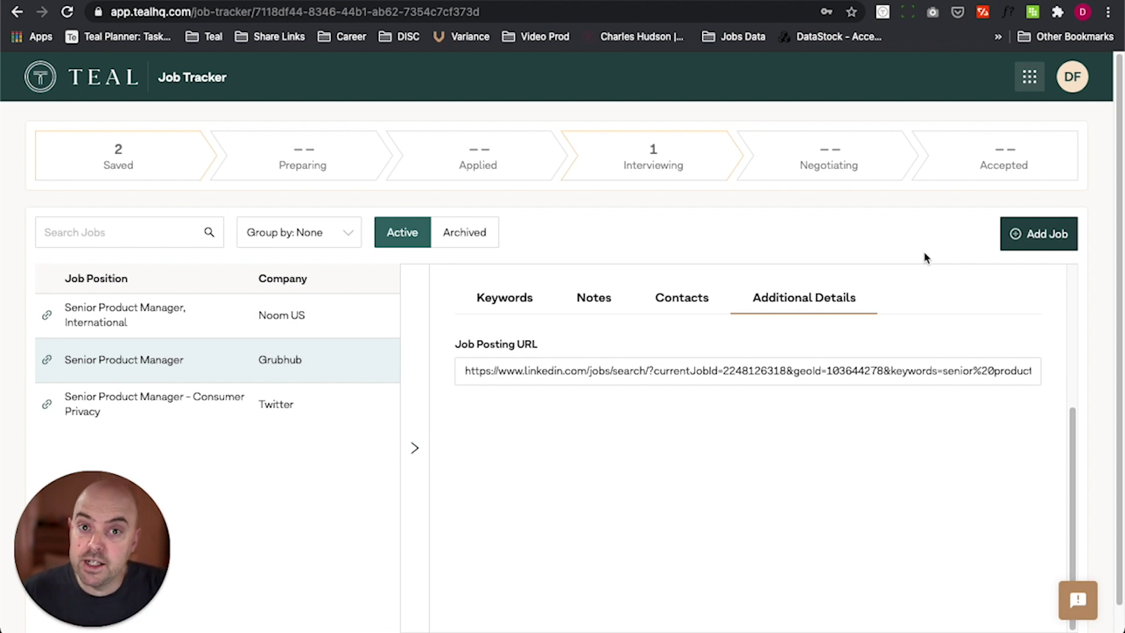
Step: Dismiss the blank new-job form without adding anything, returning to the full three-job table
click(1034, 245)
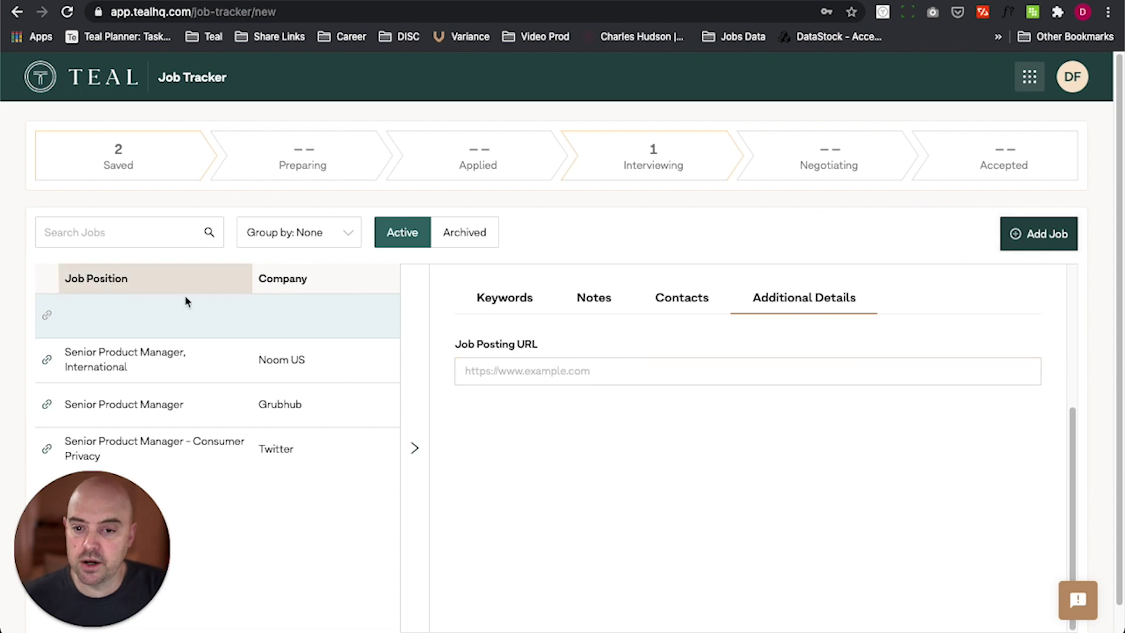
click(415, 450)
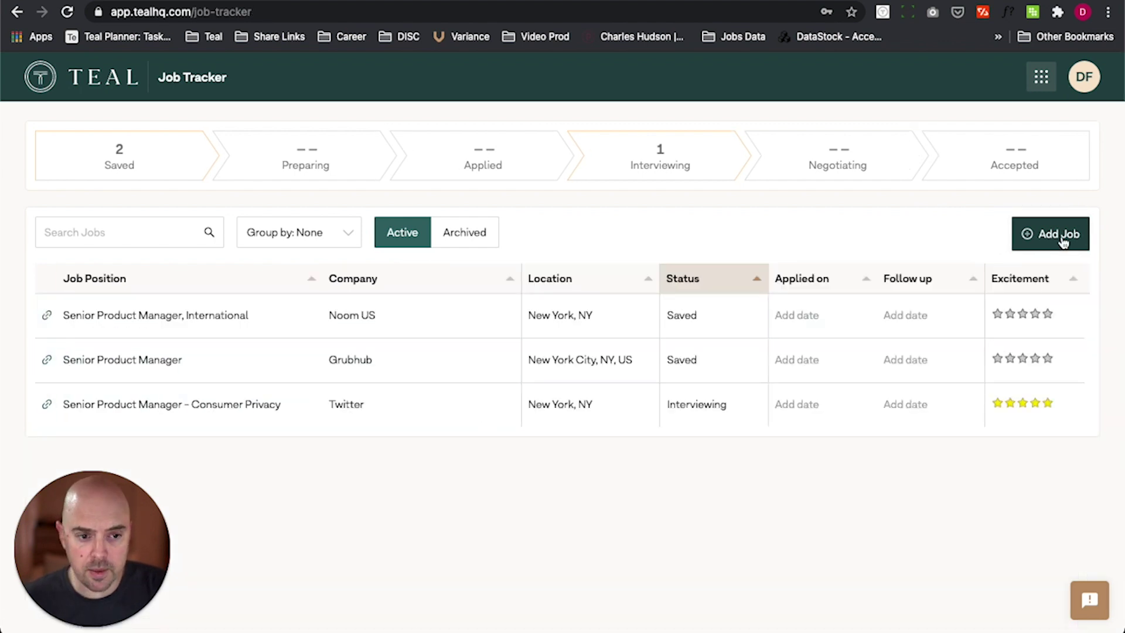
click(1034, 236)
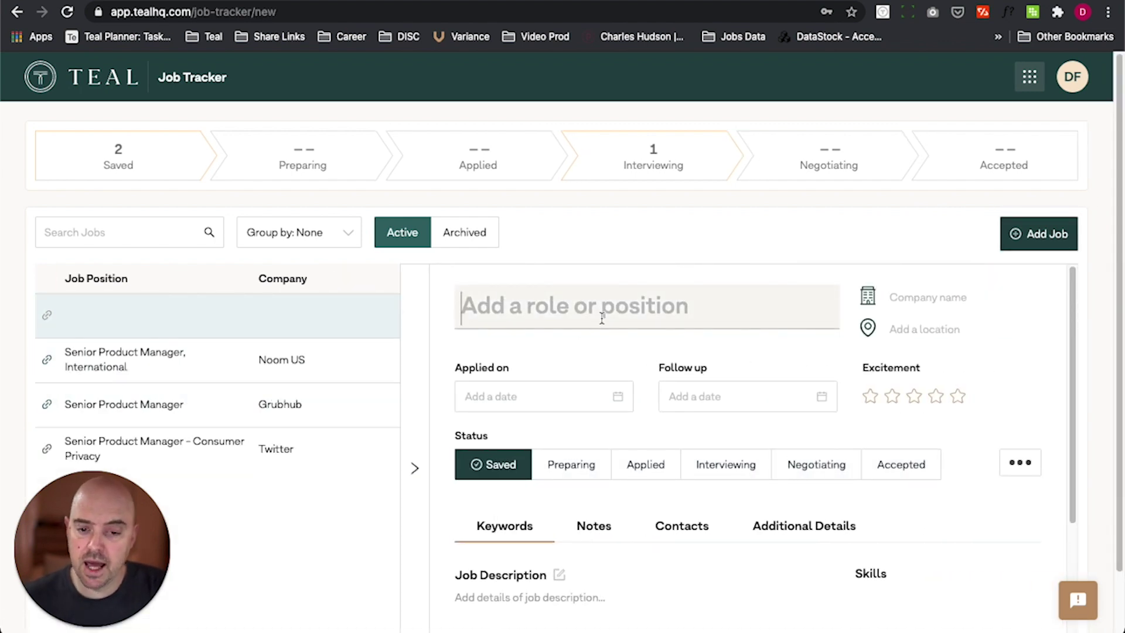
scroll(648, 416, down, 2)
scroll(628, 447, up, 2)
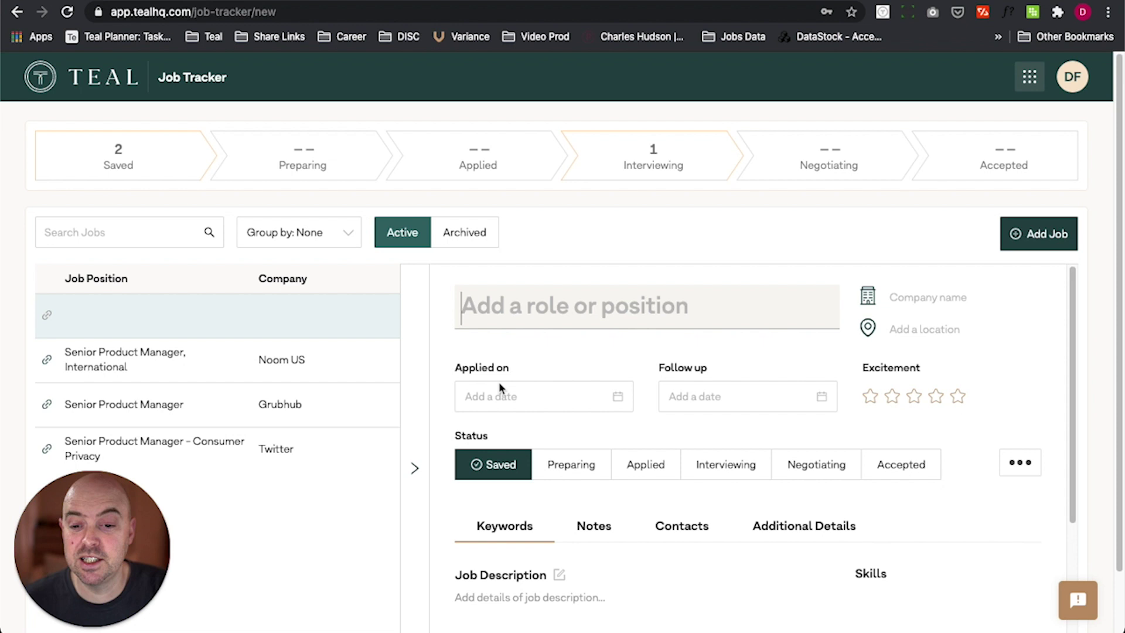
click(413, 472)
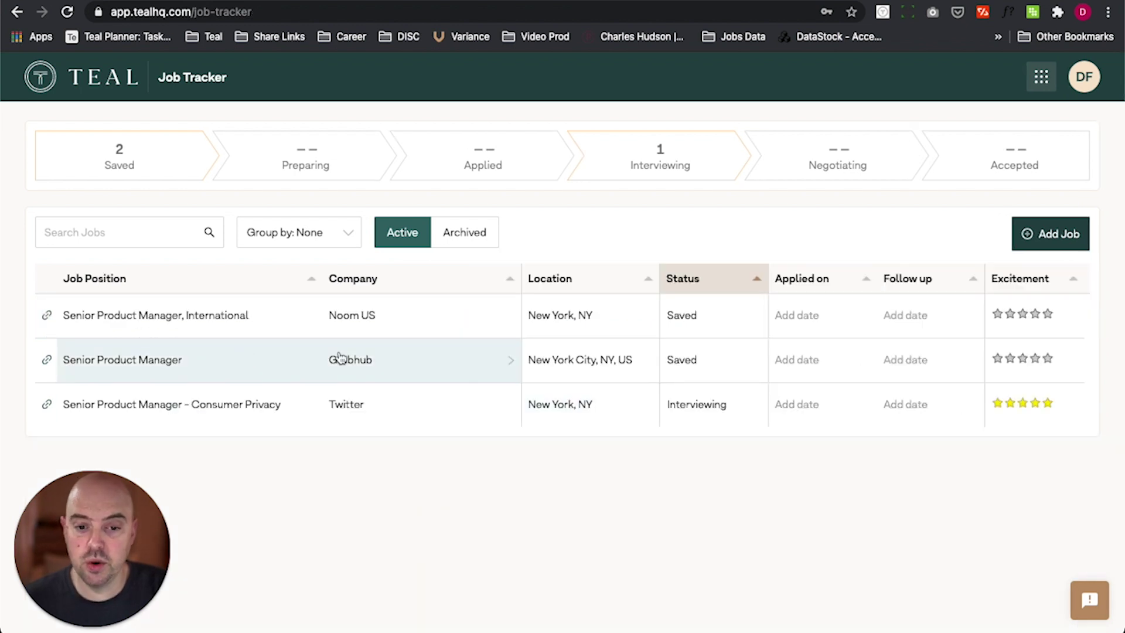
Step: Set Noom US's Senior Product Manager, International job status to Accepted
click(202, 317)
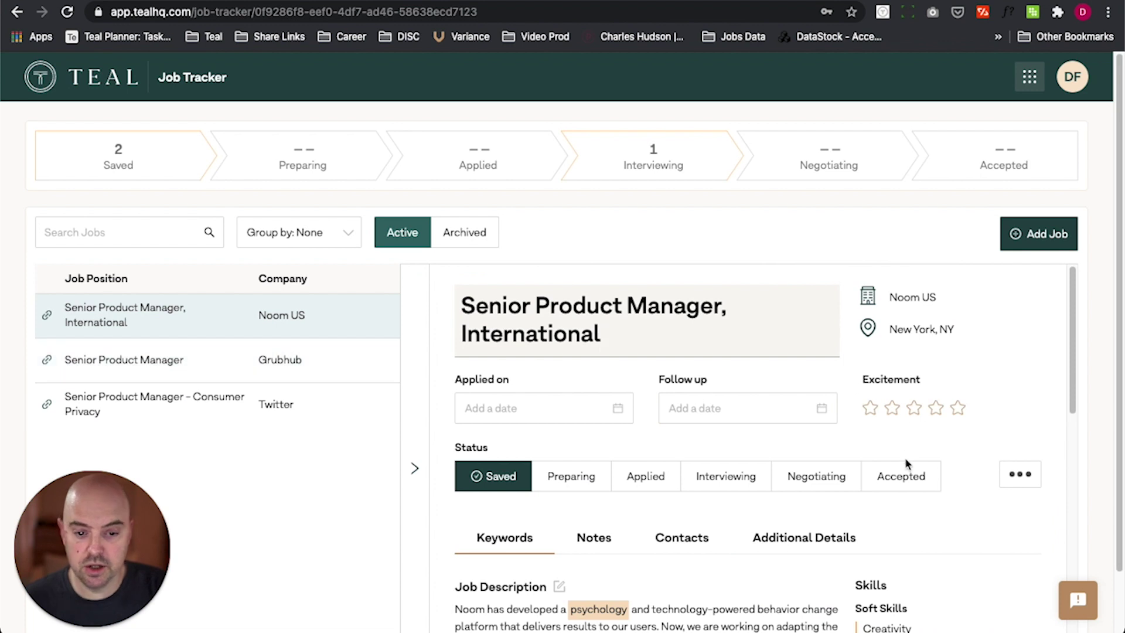
click(903, 477)
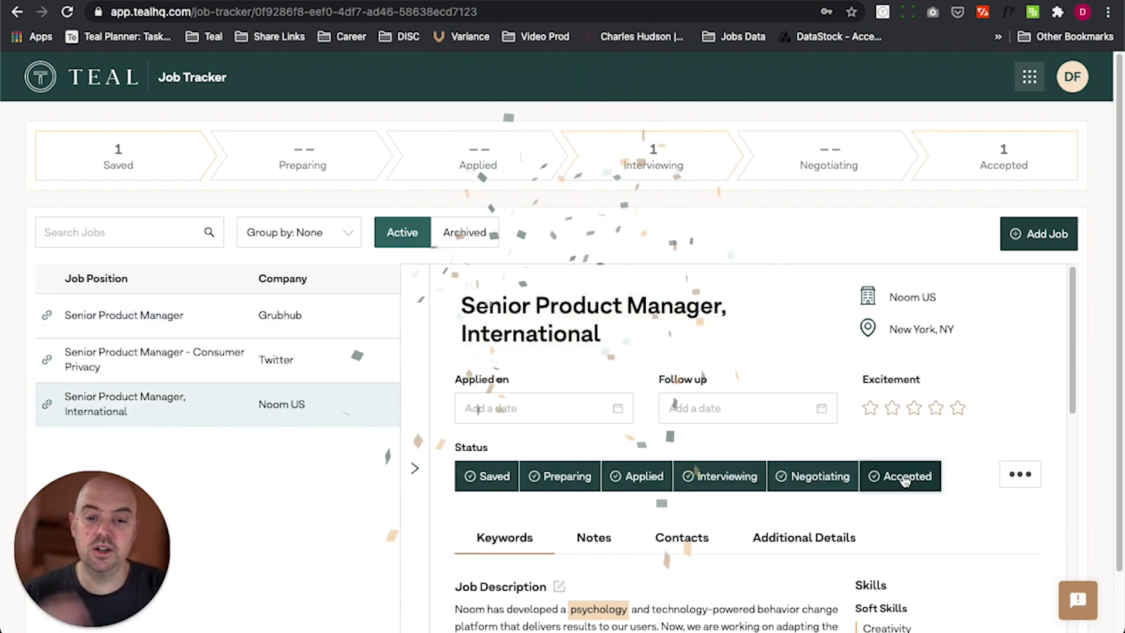